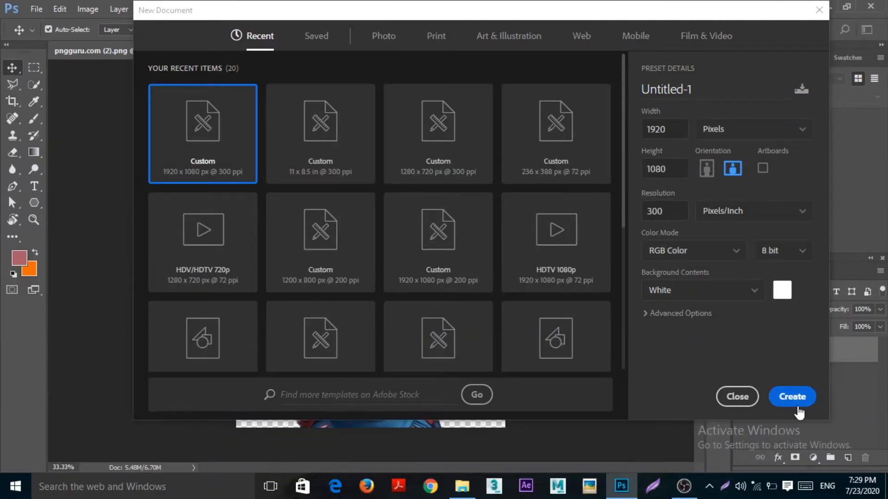
Create a 1920 x 1080 px, 300 ppi document and add a gradient fill layer using the Black, White preset
{"action": "left_click", "coordinate": [791, 399]}
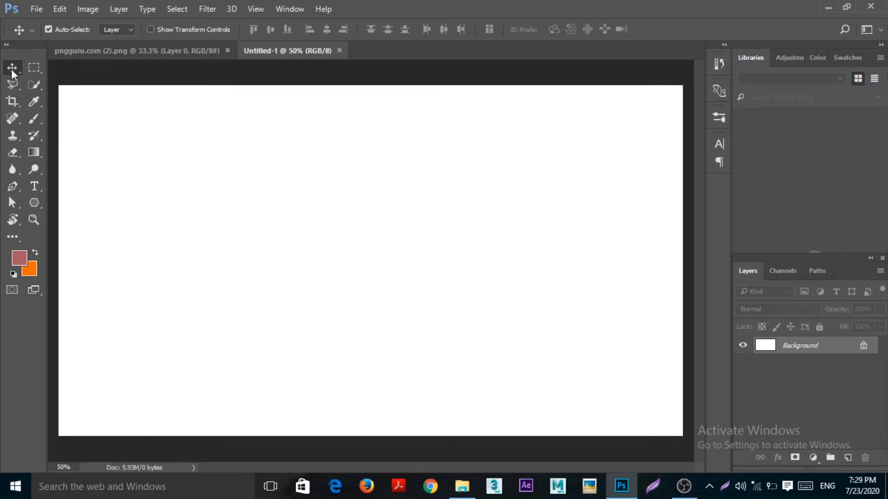
{"action": "left_click", "coordinate": [813, 458]}
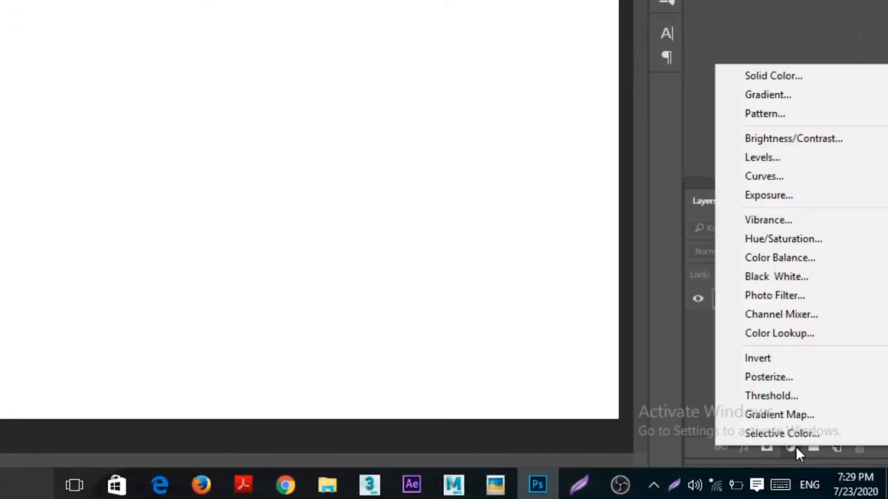
{"action": "left_click", "coordinate": [775, 117]}
{"action": "left_click", "coordinate": [770, 92]}
{"action": "left_click", "coordinate": [720, 167]}
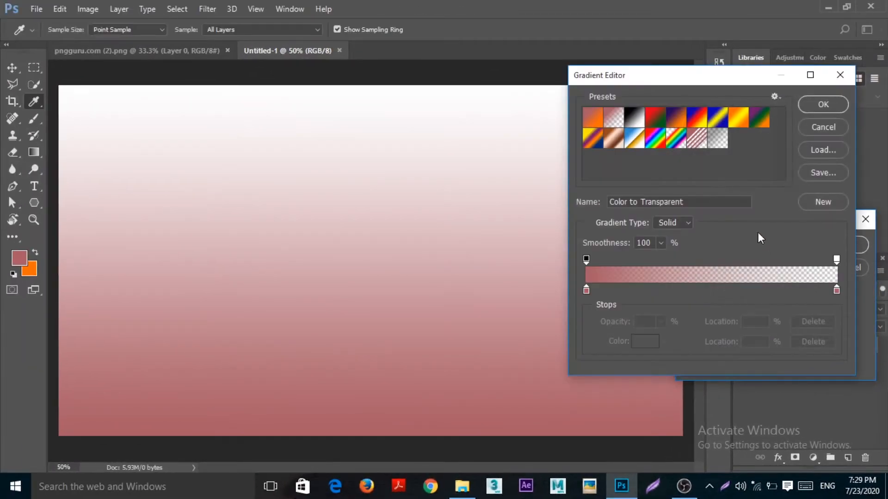
{"action": "left_click", "coordinate": [636, 121]}
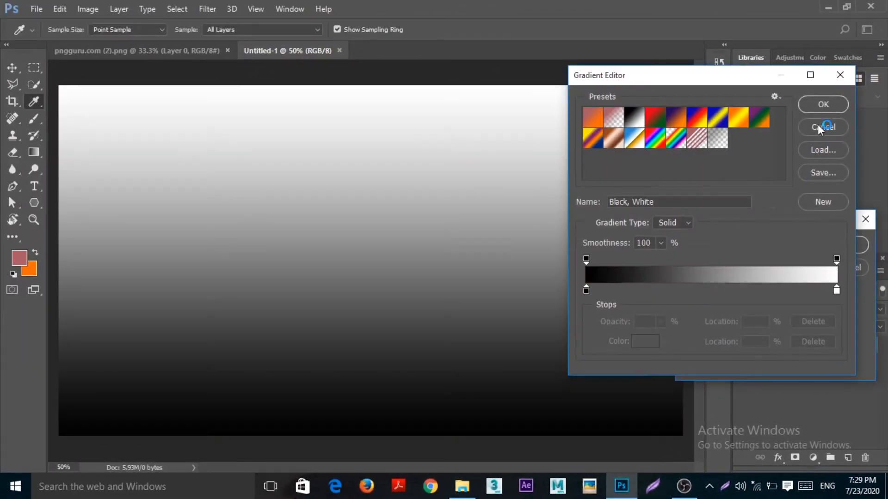
{"action": "left_click", "coordinate": [816, 104]}
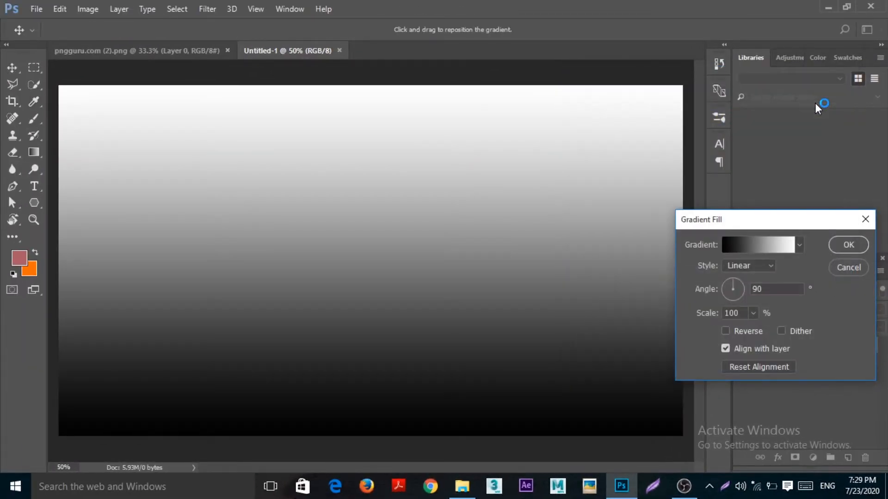
Make the gradient fill radial and reversed, with its scale at 407%, and apply it
{"action": "left_click", "coordinate": [750, 264]}
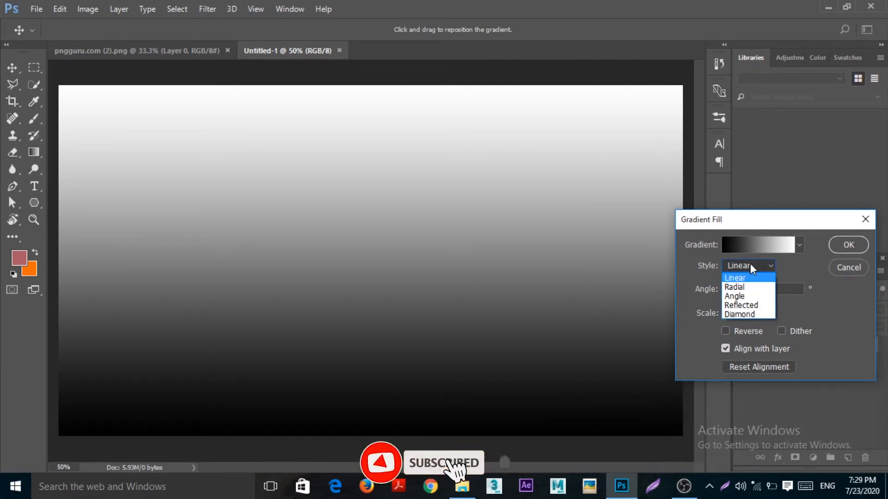
{"action": "left_click", "coordinate": [733, 288]}
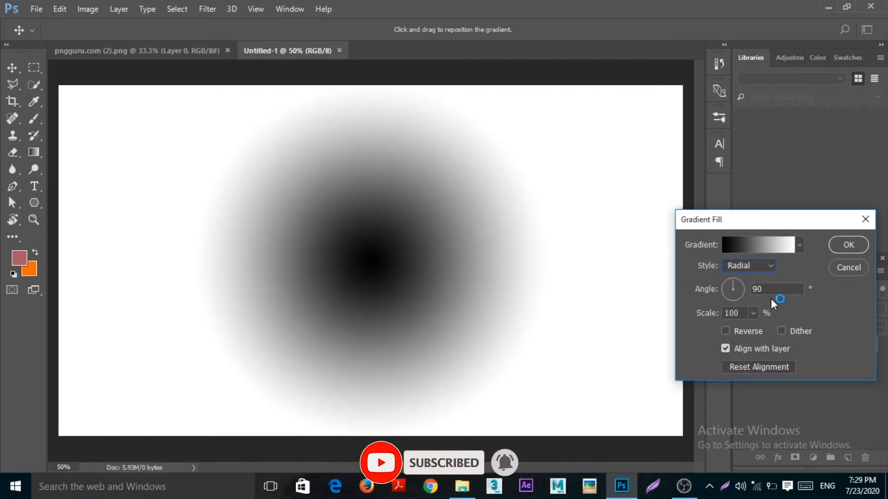
{"action": "left_click", "coordinate": [725, 330]}
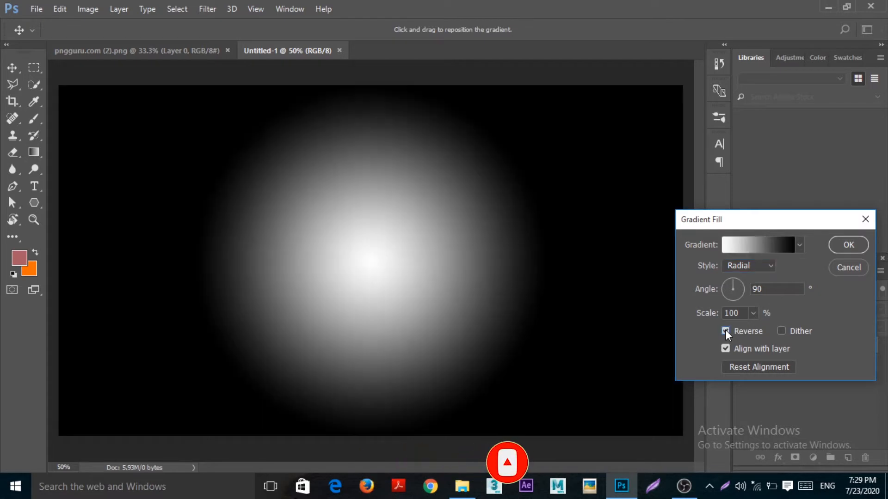
{"action": "left_click", "coordinate": [753, 314]}
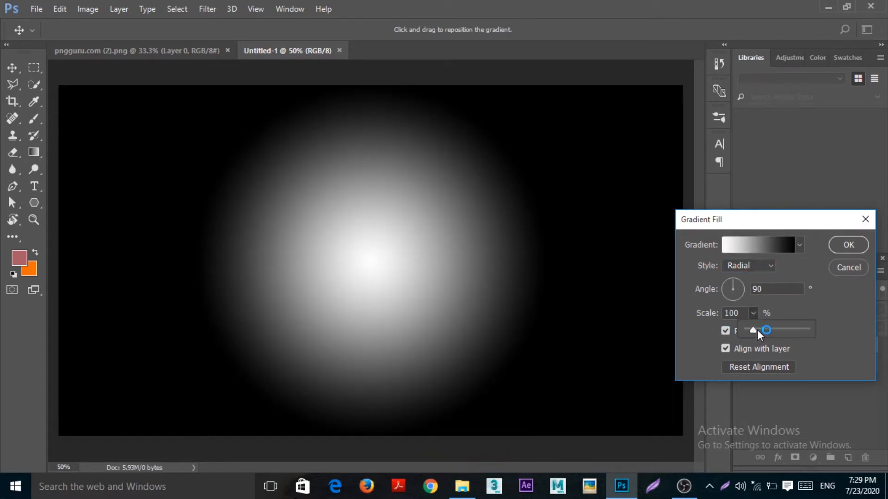
{"action": "left_click_drag", "start_coordinate": [757, 331], "coordinate": [771, 326]}
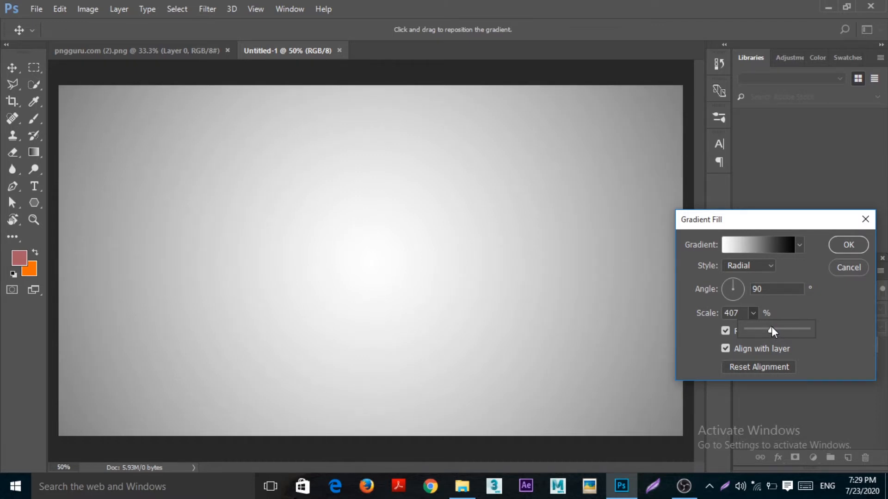
{"action": "left_click", "coordinate": [848, 245]}
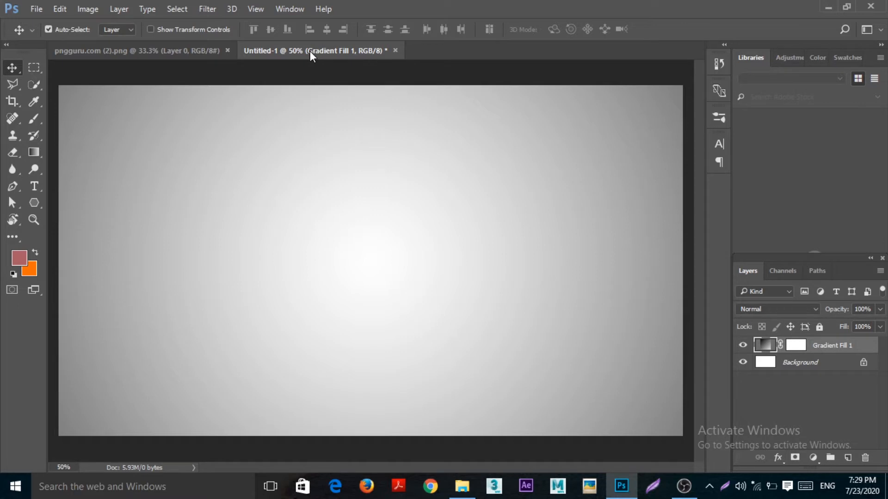
Copy the superhero cutout from the PNG document into Untitled-1 and scale it to about 58.5%, centred on the canvas
{"action": "left_click", "coordinate": [132, 48]}
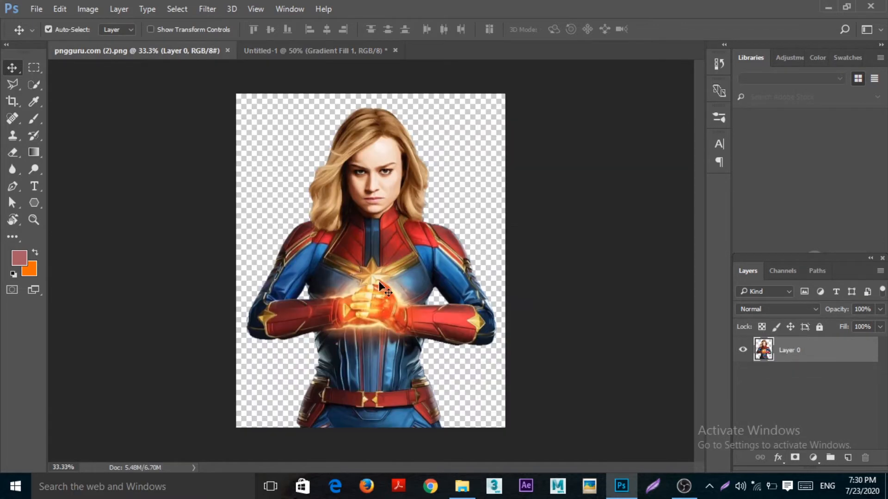
{"action": "left_click_drag", "start_coordinate": [373, 280], "coordinate": [414, 245]}
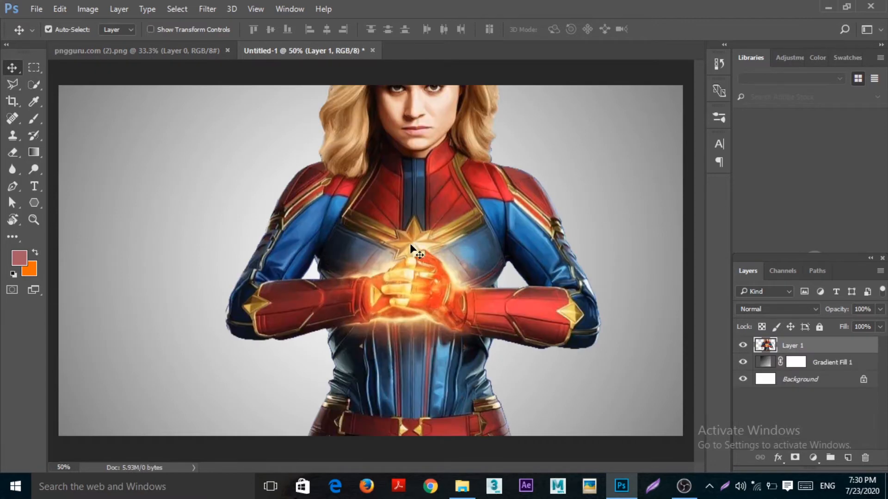
{"action": "left_click", "coordinate": [90, 9]}
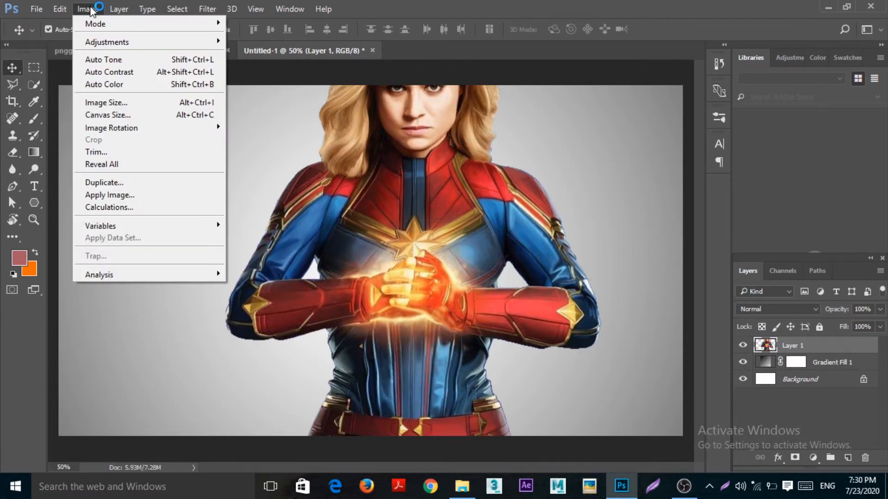
{"action": "mouse_move", "coordinate": [60, 9]}
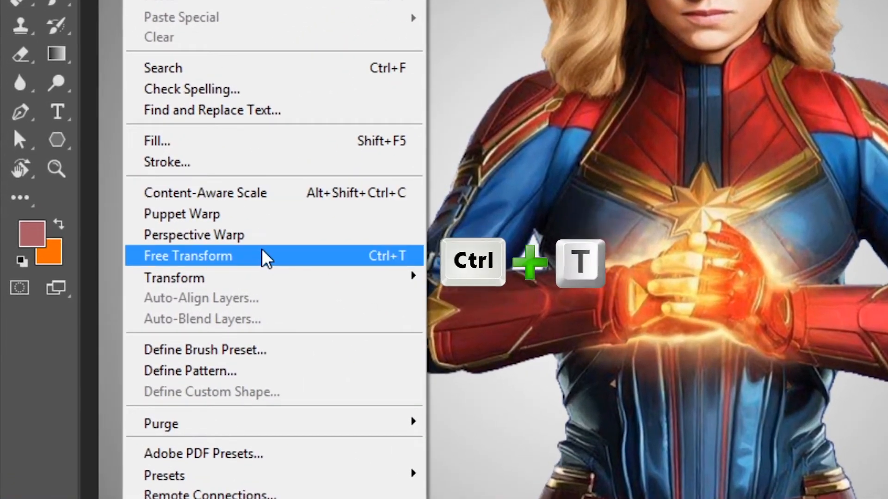
{"action": "left_click", "coordinate": [264, 255]}
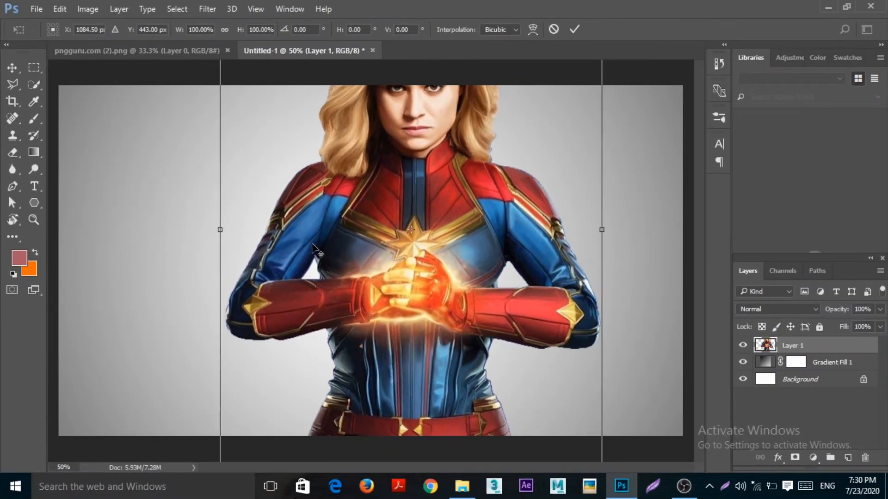
{"action": "scroll", "coordinate": [314, 250], "scroll_direction": "down", "scroll_amount": 3}
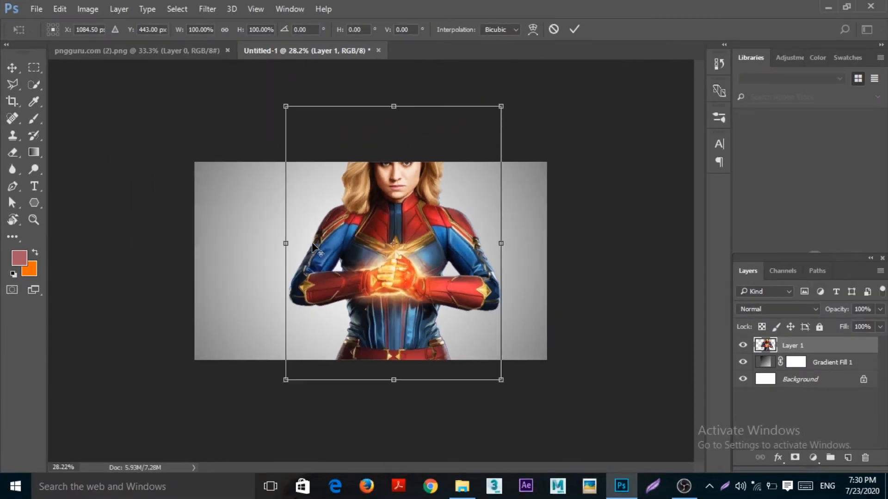
{"action": "left_click_drag", "start_coordinate": [502, 106], "coordinate": [412, 220]}
{"action": "left_click_drag", "start_coordinate": [363, 268], "coordinate": [387, 232]}
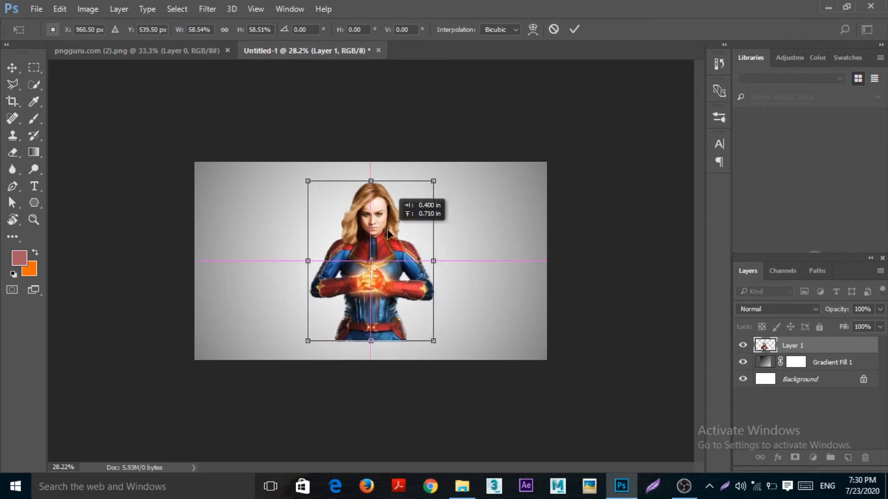
{"action": "scroll", "coordinate": [381, 247], "scroll_direction": "up", "scroll_amount": 5}
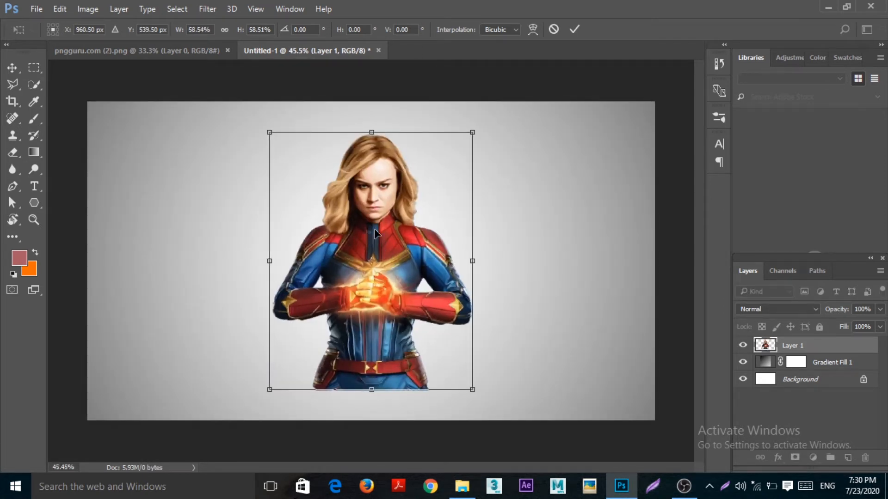
{"action": "key", "text": "Return"}
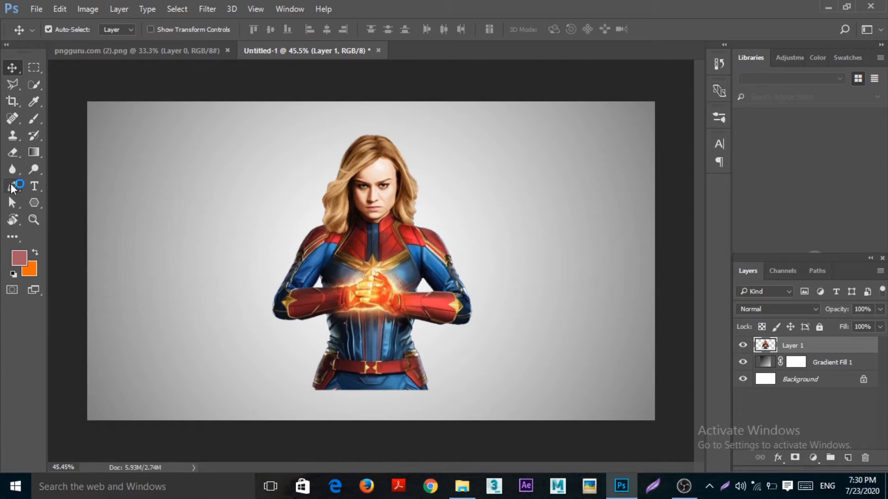
Draw a three-sided polygon shape about 859 px wide and high over the area beside the figure
{"action": "left_click", "coordinate": [34, 204]}
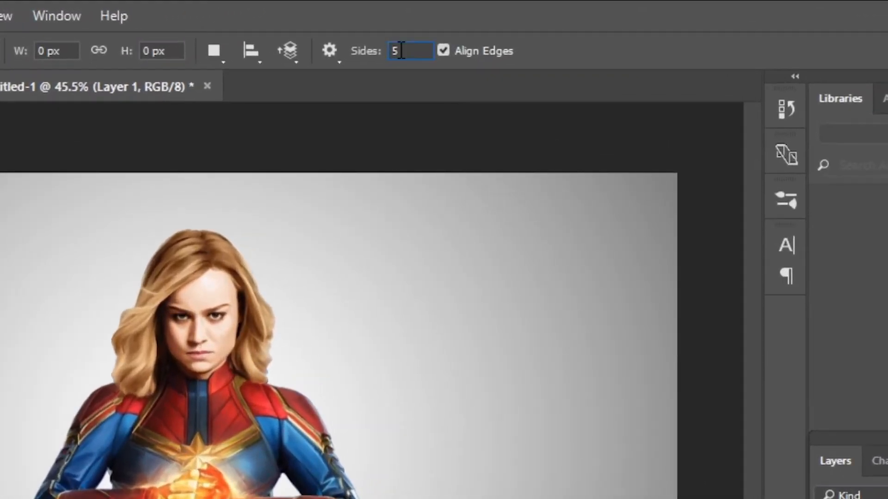
{"action": "double_click", "coordinate": [401, 51]}
{"action": "type", "text": "3"}
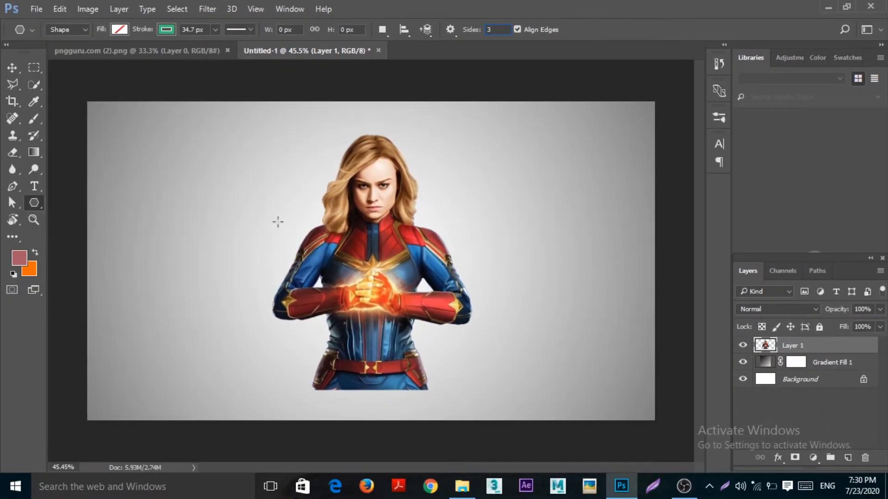
{"action": "left_click_drag", "start_coordinate": [265, 223], "coordinate": [401, 331]}
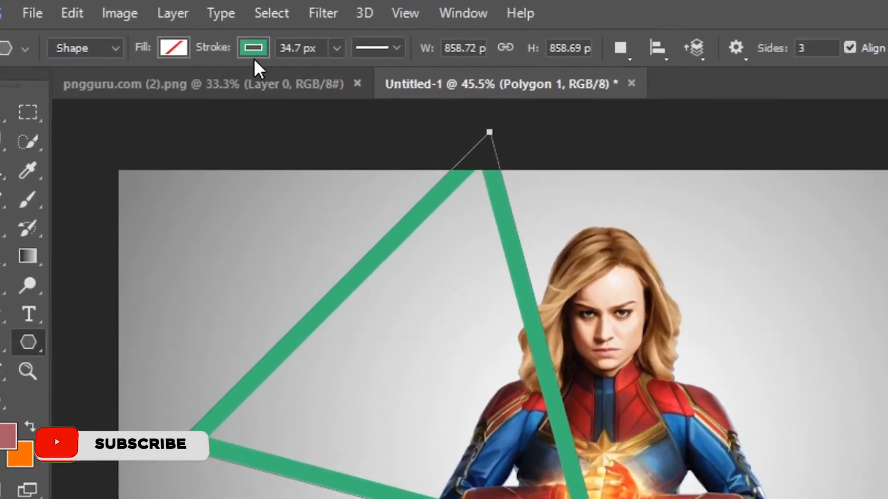
Remove the triangle's stroke and fill it with black
{"action": "left_click", "coordinate": [166, 29]}
{"action": "left_click", "coordinate": [158, 88]}
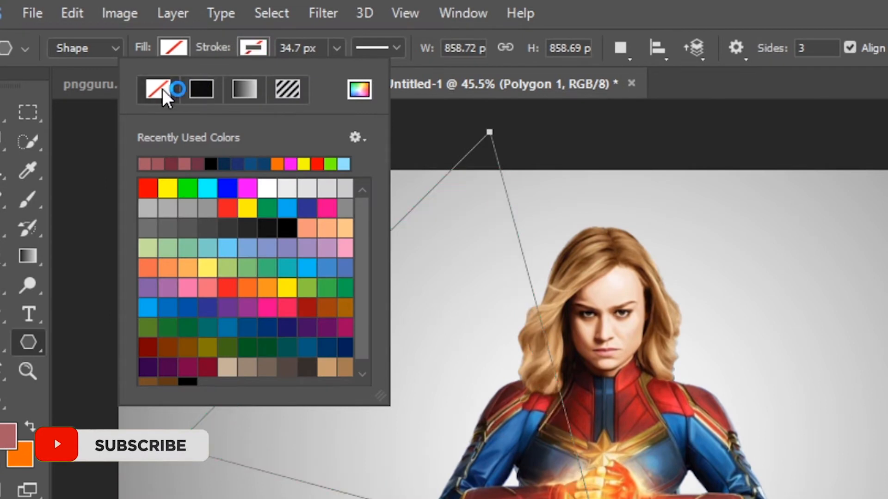
{"action": "left_click", "coordinate": [185, 46]}
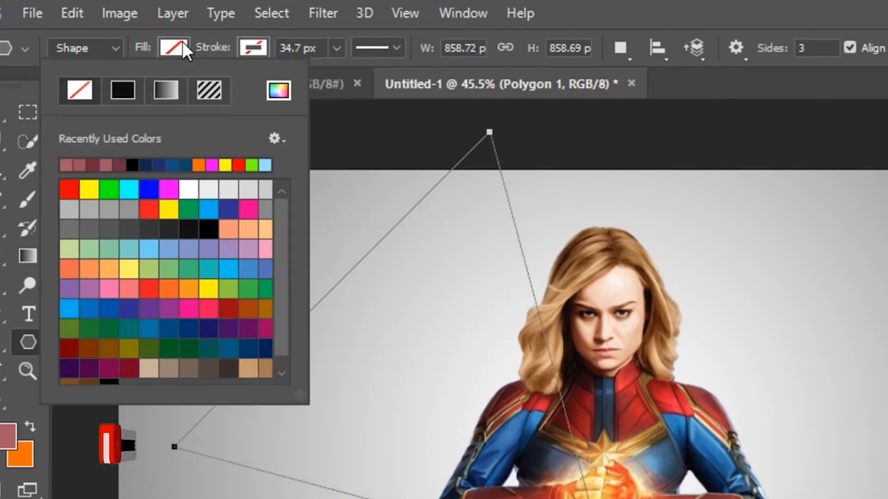
{"action": "left_click", "coordinate": [133, 164]}
Rotate the triangle 45° so it points down, scale it to about 70.7% and centre it horizontally over the figure's torso
{"action": "left_click", "coordinate": [6, 86]}
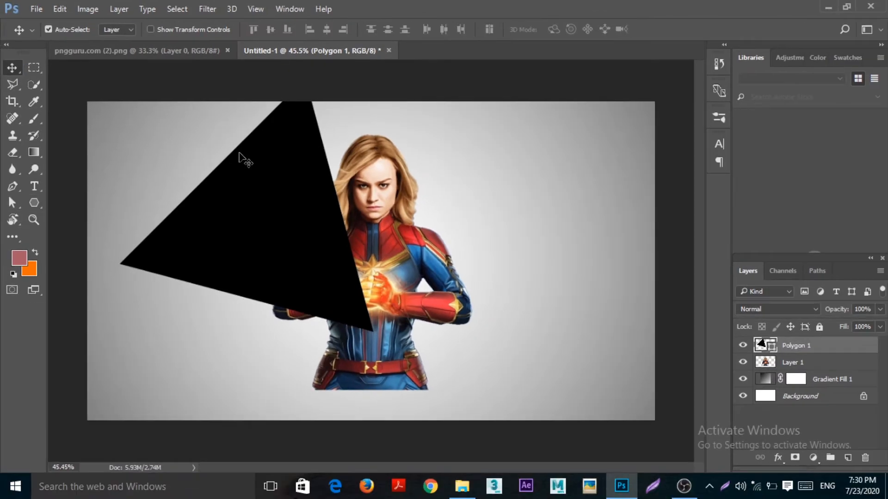
{"action": "left_click_drag", "start_coordinate": [259, 168], "coordinate": [330, 236]}
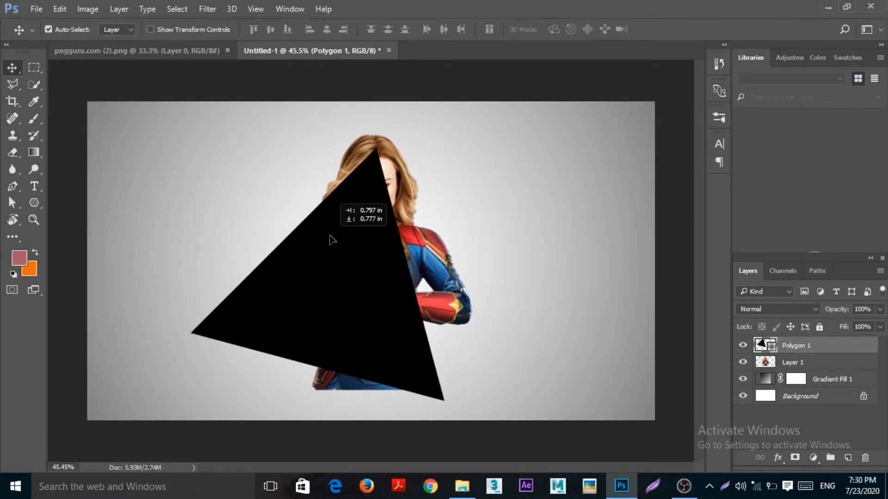
{"action": "left_click", "coordinate": [59, 9]}
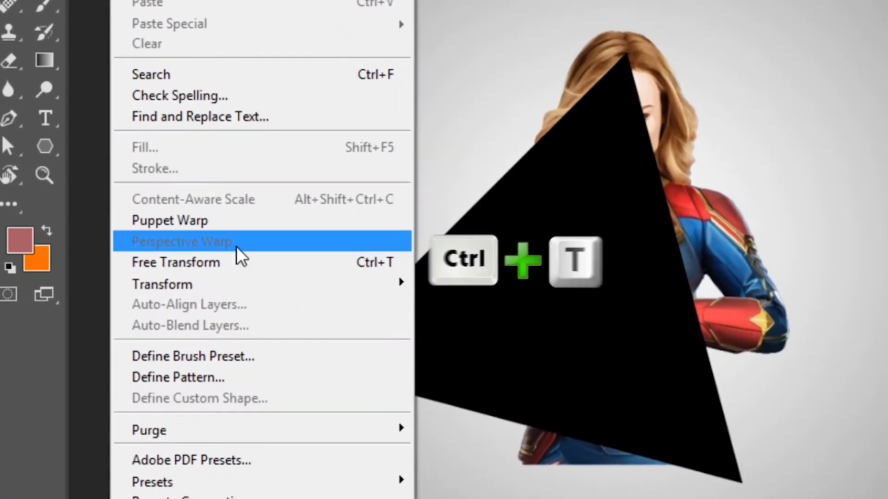
{"action": "left_click", "coordinate": [276, 263]}
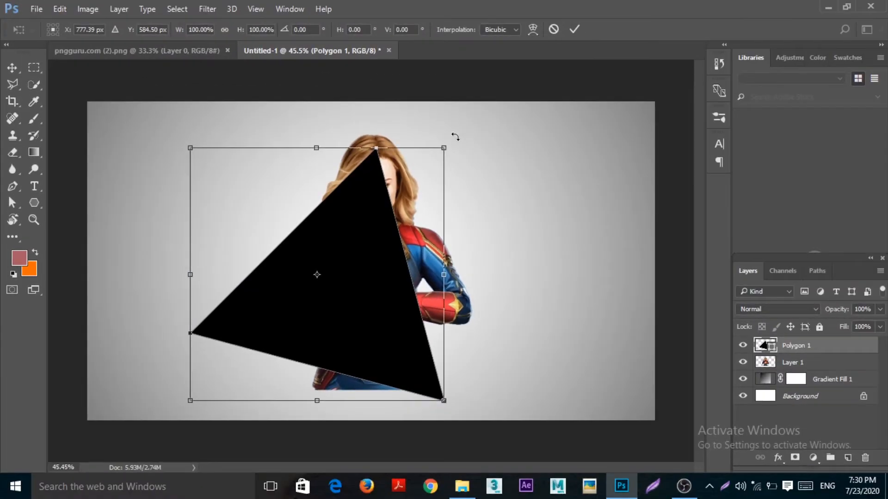
{"action": "left_click_drag", "start_coordinate": [455, 137], "coordinate": [513, 284]}
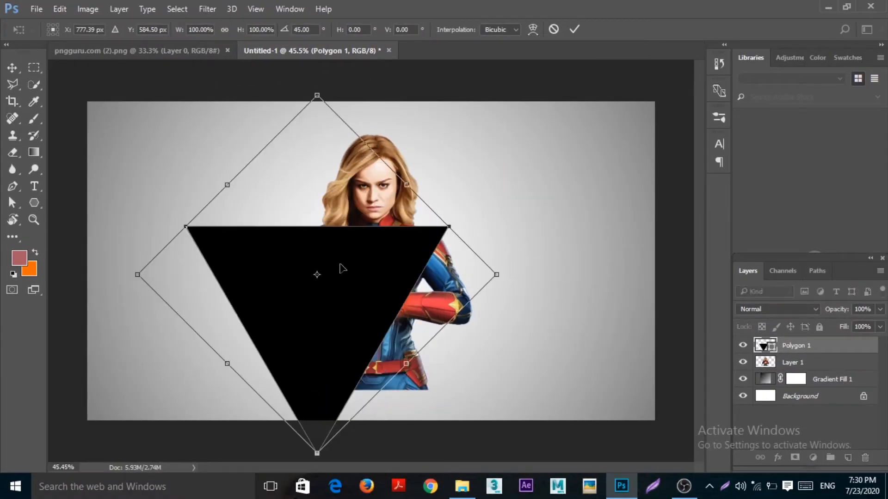
{"action": "left_click_drag", "start_coordinate": [340, 265], "coordinate": [405, 283]}
{"action": "left_click_drag", "start_coordinate": [561, 295], "coordinate": [459, 331]}
{"action": "left_click_drag", "start_coordinate": [400, 284], "coordinate": [437, 274]}
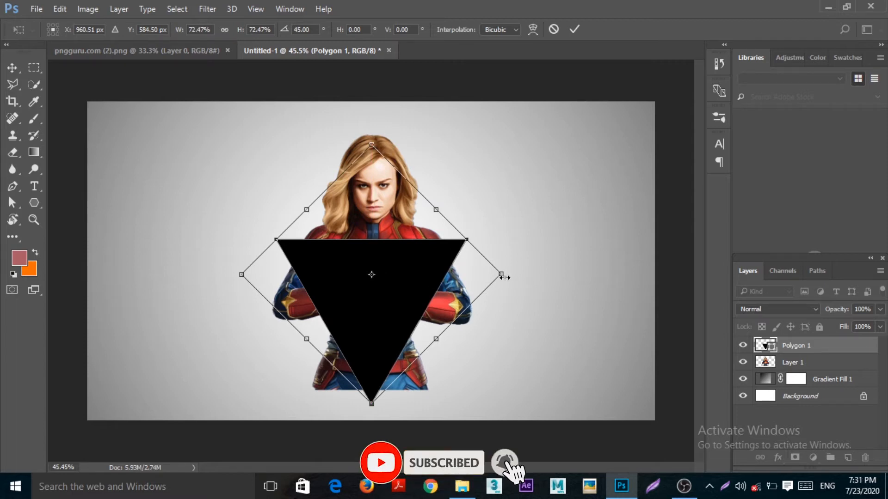
{"action": "left_click_drag", "start_coordinate": [504, 277], "coordinate": [439, 270]}
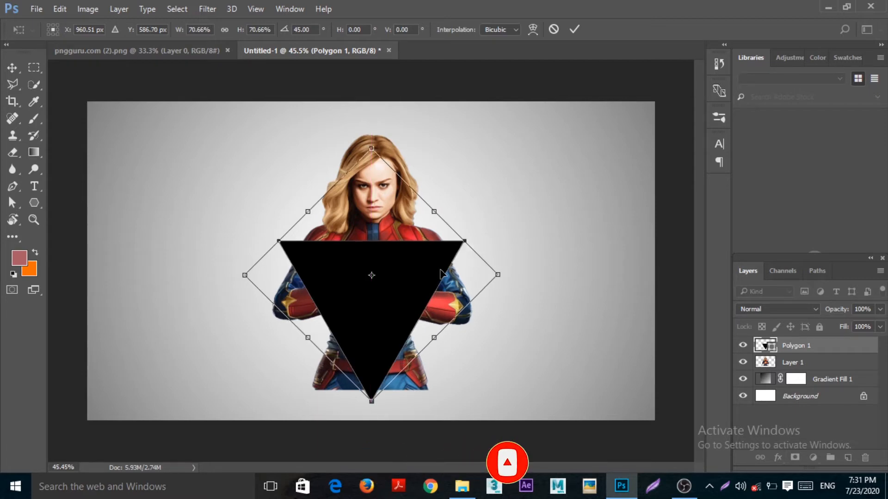
{"action": "key", "text": "Return"}
Rasterize the Polygon 1 layer and move it beneath Layer 1 so the triangle sits behind the figure
{"action": "right_click", "coordinate": [811, 347]}
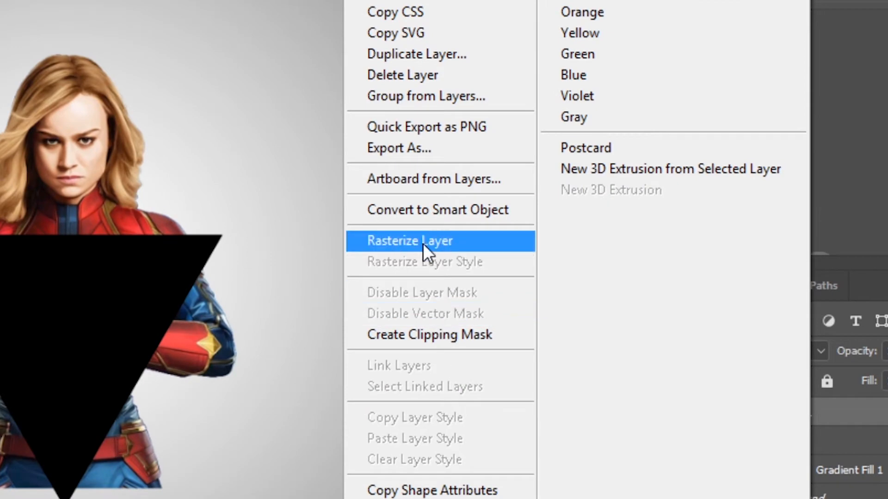
{"action": "left_click", "coordinate": [458, 240]}
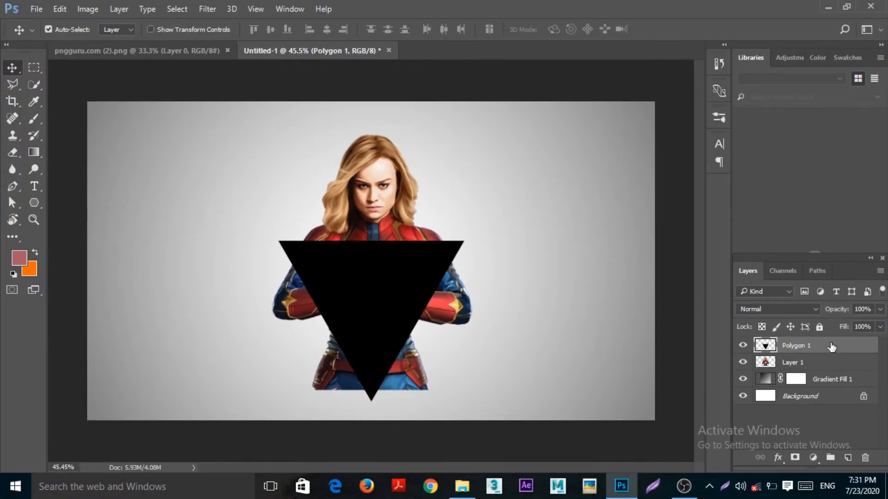
{"action": "left_click_drag", "start_coordinate": [831, 347], "coordinate": [828, 372]}
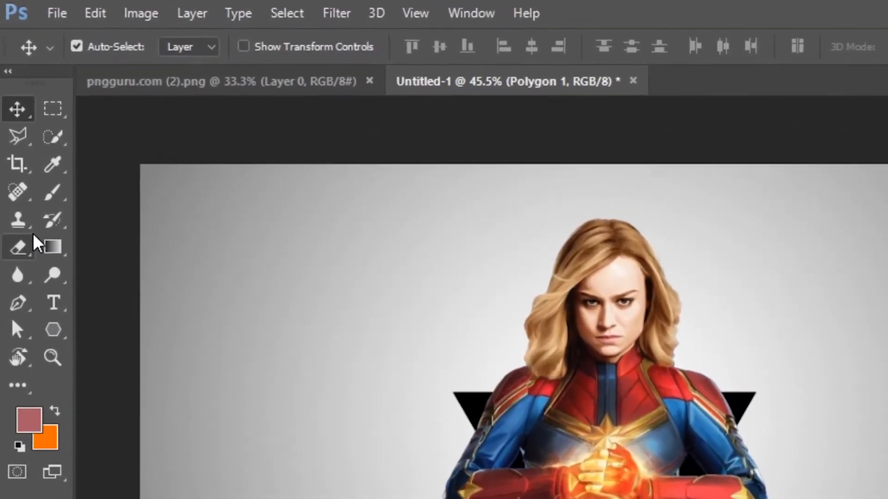
Sample the blue of the figure's sleeve and fill the triangle on the Polygon 1 layer with it
{"action": "key", "text": "i"}
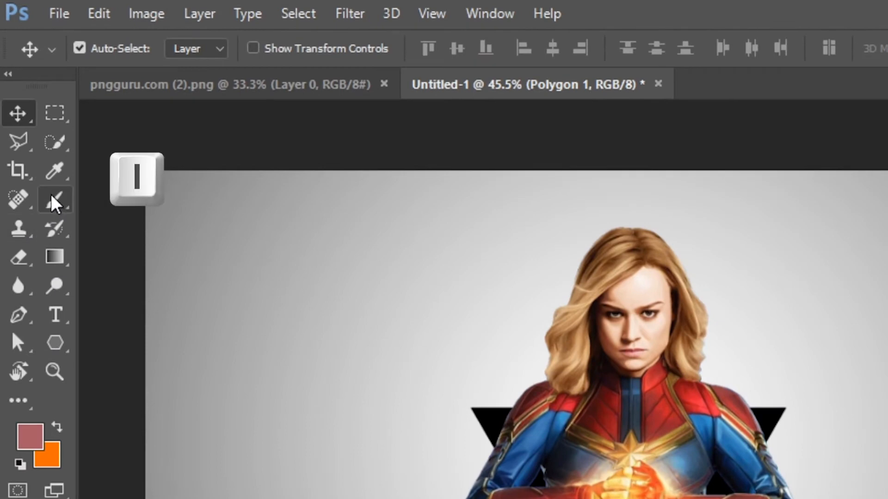
{"action": "left_click", "coordinate": [49, 172]}
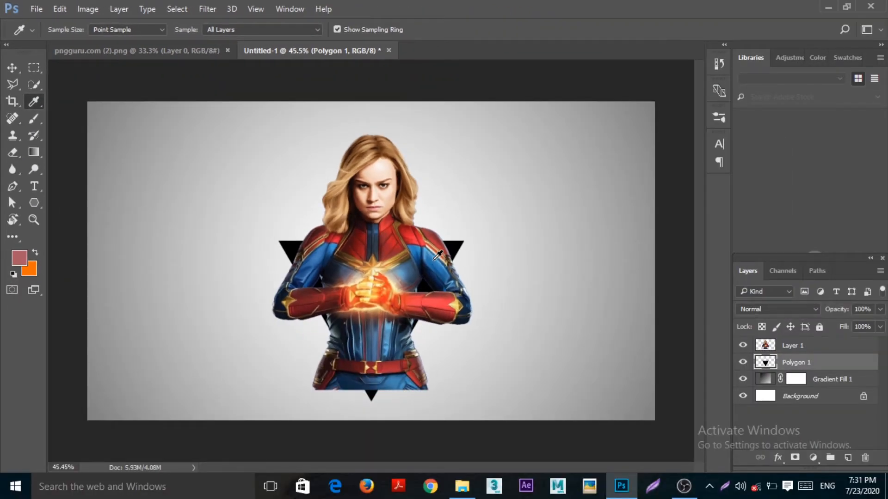
{"action": "left_click", "coordinate": [434, 259]}
{"action": "left_click", "coordinate": [768, 362], "text": "ctrl"}
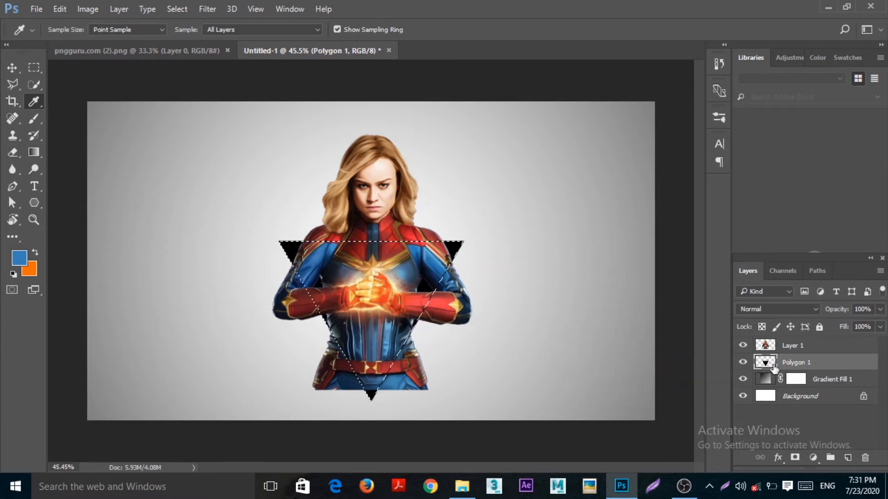
{"action": "key", "text": "alt+BackSpace"}
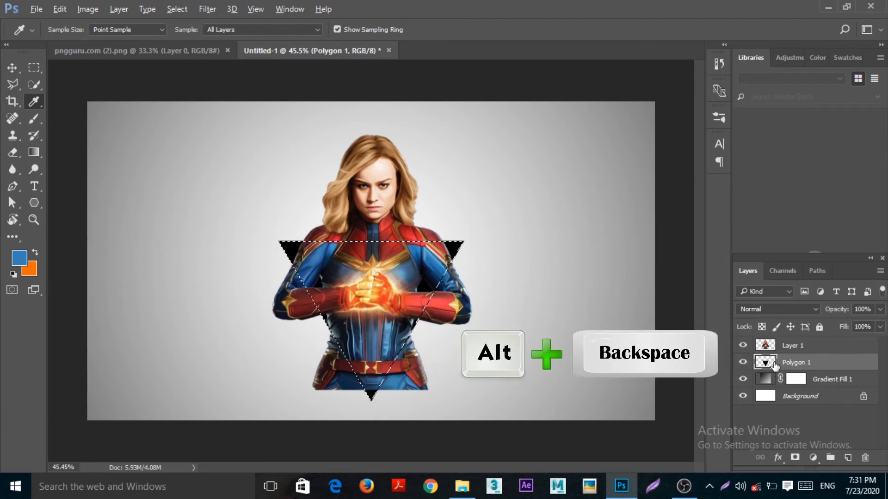
{"action": "key", "text": "alt+BackSpace"}
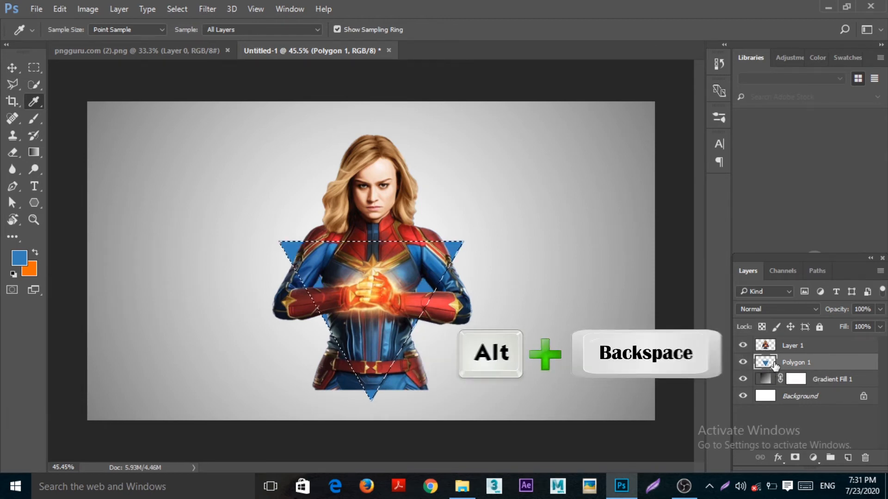
{"action": "key", "text": "ctrl+d"}
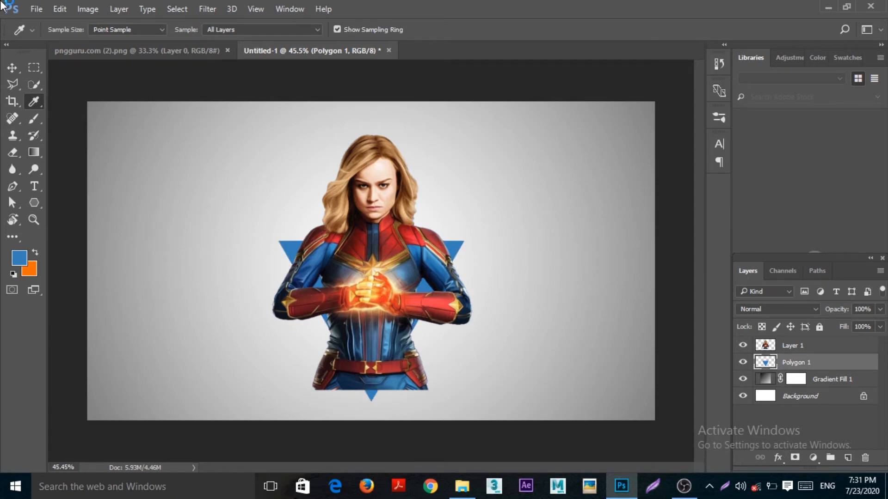
Restore the triangle selection and invert it to select everything outside the triangle
{"action": "left_click", "coordinate": [13, 67]}
{"action": "key", "text": "ctrl+z"}
{"action": "left_click", "coordinate": [32, 67]}
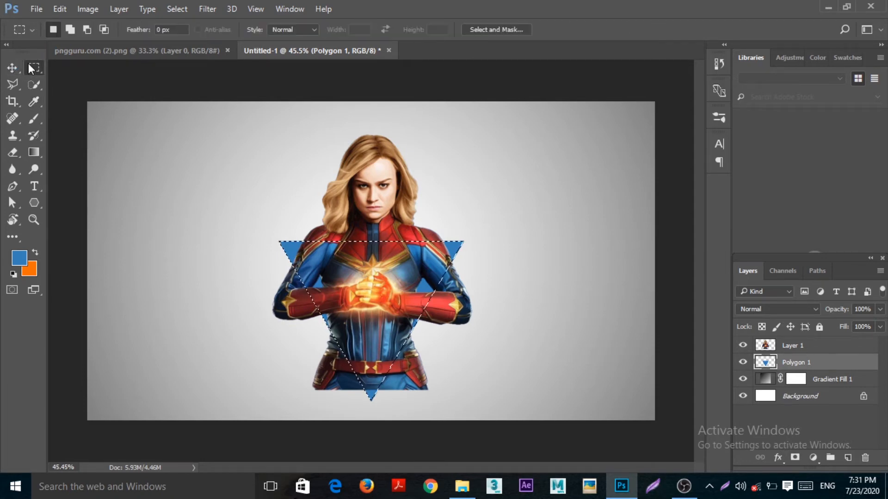
{"action": "right_click", "coordinate": [403, 296]}
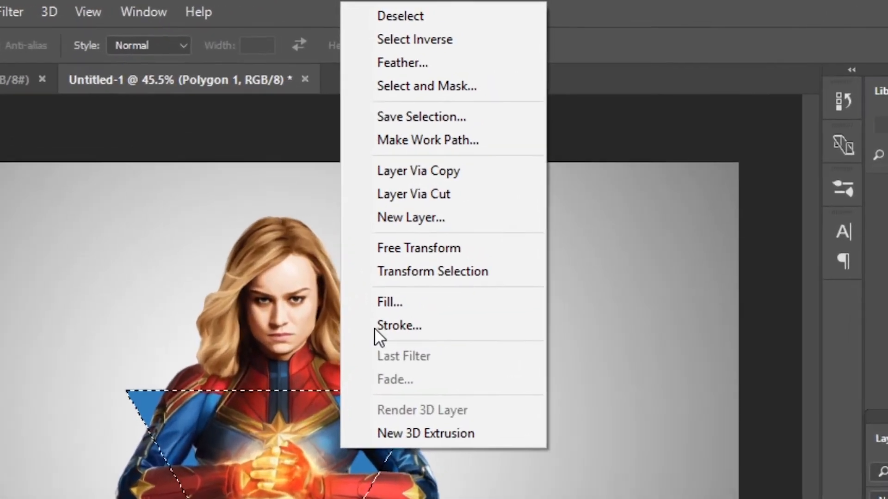
{"action": "left_click", "coordinate": [387, 40]}
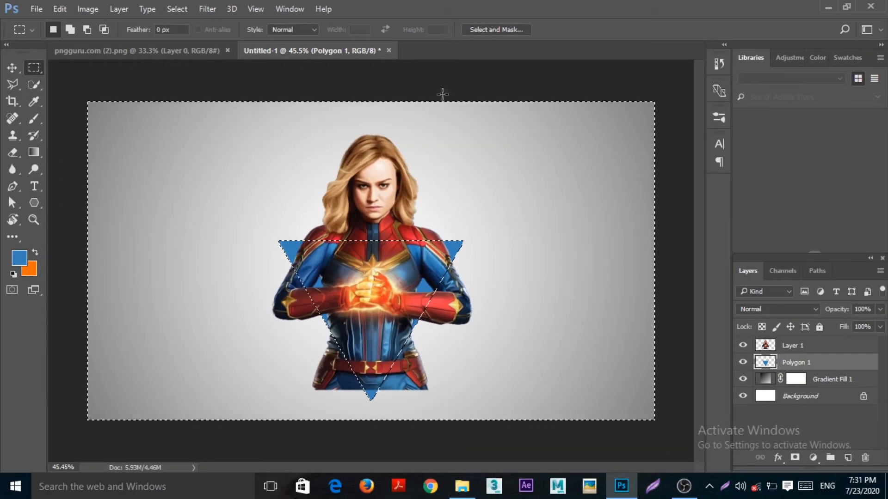
Erase the parts of the figure on Layer 1 beyond the triangle's sloping sides with a hard 200 px eraser, and clear the selection
{"action": "left_click", "coordinate": [800, 347]}
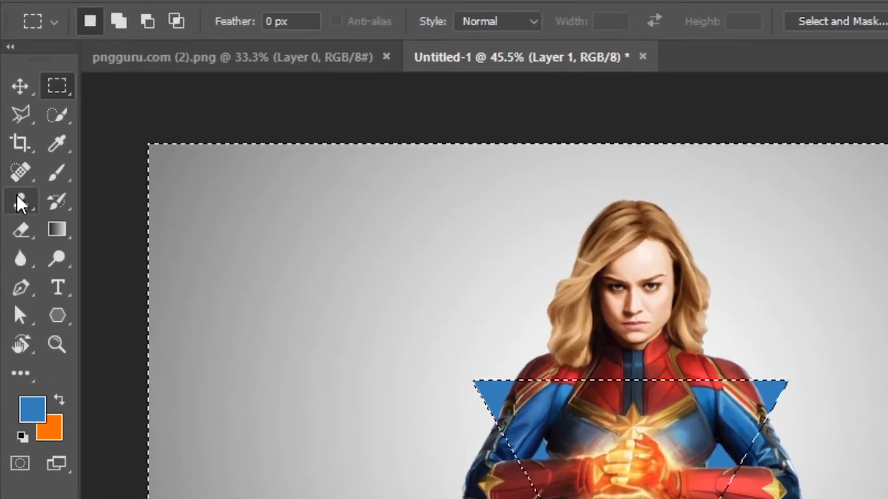
{"action": "left_click", "coordinate": [20, 231]}
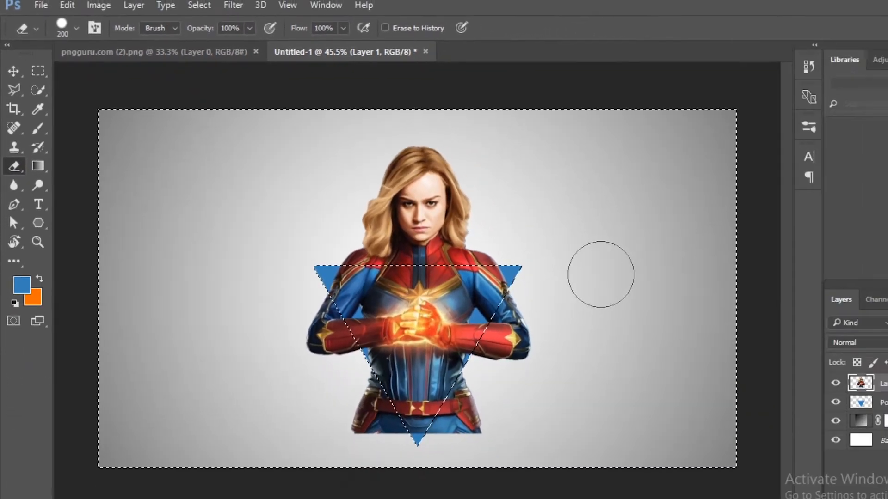
{"action": "right_click", "coordinate": [887, 403]}
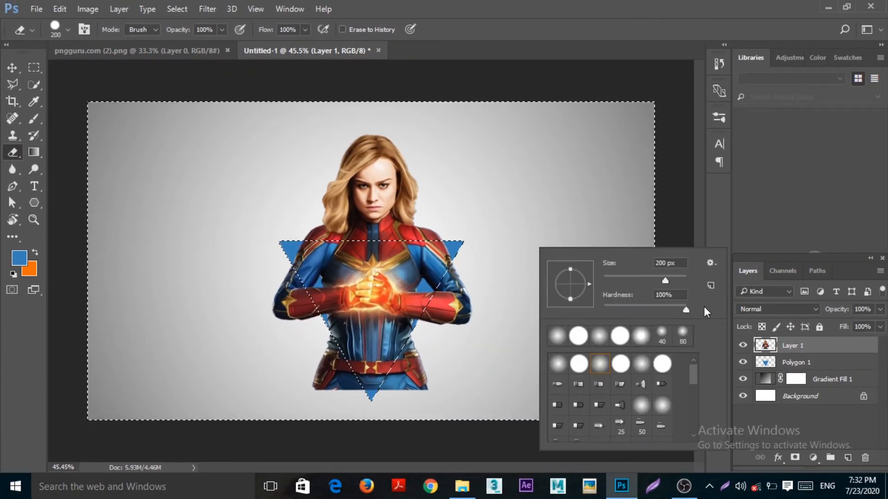
{"action": "left_click", "coordinate": [545, 154]}
{"action": "left_click_drag", "start_coordinate": [488, 282], "coordinate": [457, 324]}
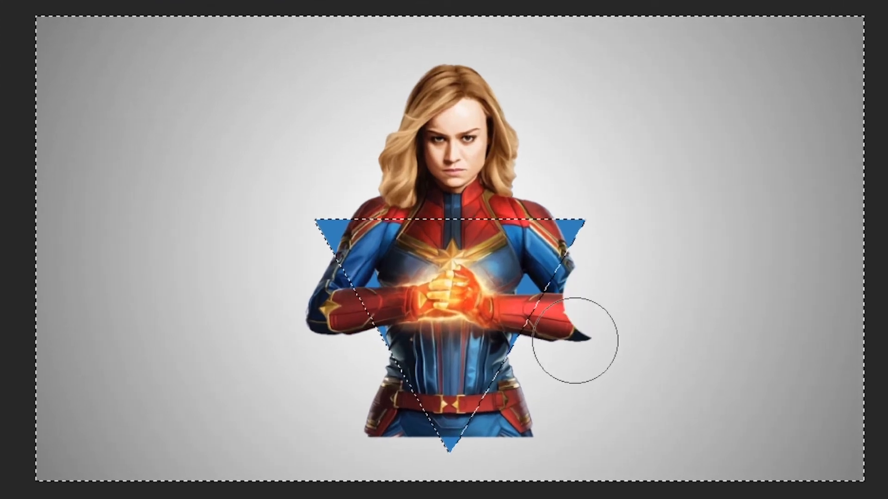
{"action": "mouse_move", "coordinate": [575, 340]}
{"action": "left_mouse_down"}
{"action": "mouse_move", "coordinate": [557, 355]}
{"action": "mouse_move", "coordinate": [571, 303]}
{"action": "mouse_move", "coordinate": [561, 322]}
{"action": "mouse_move", "coordinate": [579, 294]}
{"action": "mouse_move", "coordinate": [544, 308]}
{"action": "mouse_move", "coordinate": [604, 285]}
{"action": "mouse_move", "coordinate": [577, 291]}
{"action": "mouse_move", "coordinate": [536, 337]}
{"action": "mouse_move", "coordinate": [533, 371]}
{"action": "mouse_move", "coordinate": [500, 456]}
{"action": "mouse_move", "coordinate": [342, 350]}
{"action": "mouse_move", "coordinate": [360, 339]}
{"action": "mouse_move", "coordinate": [322, 298]}
{"action": "left_mouse_up"}
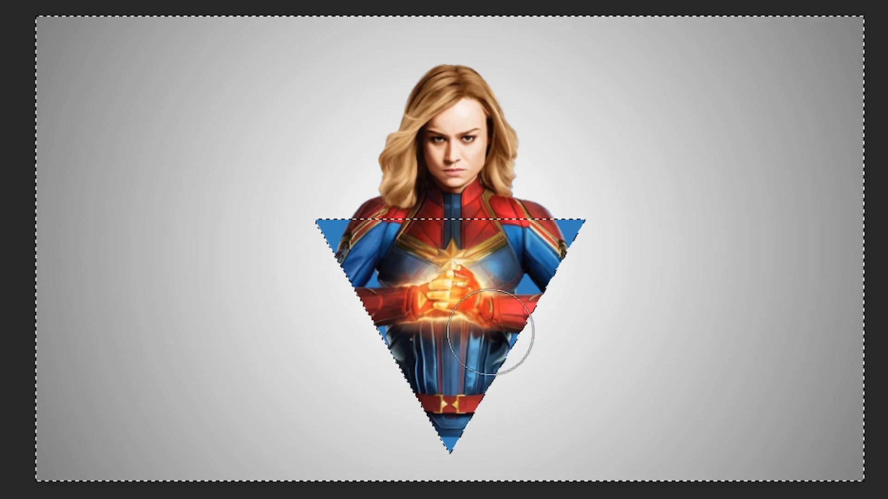
{"action": "key", "text": "v"}
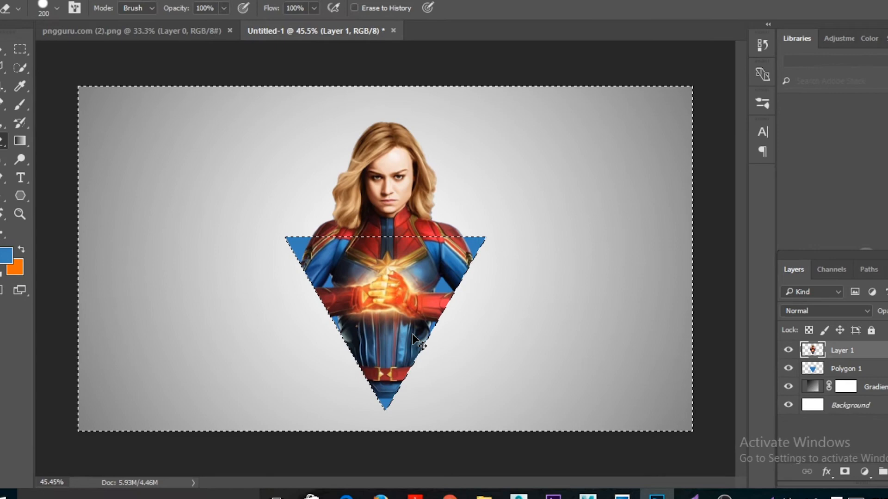
{"action": "key", "text": "ctrl+d"}
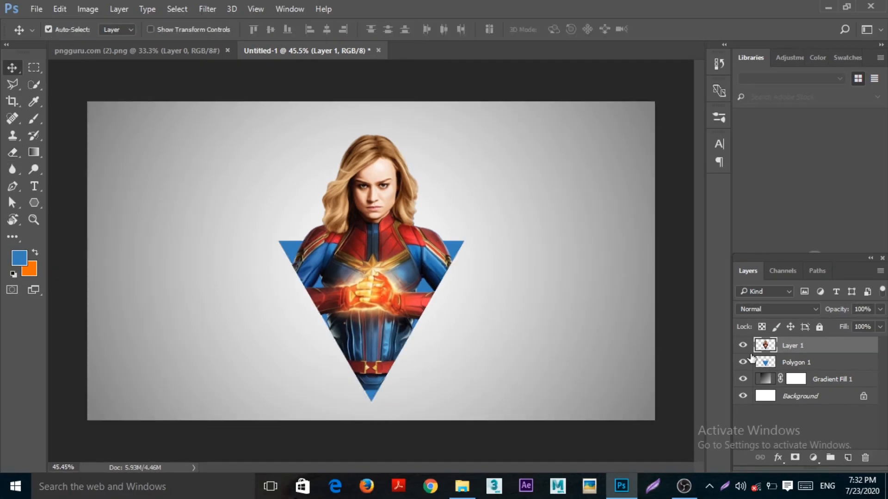
Merge Layer 1 with Polygon 1 and move the merged figure slightly upward
{"action": "left_click", "coordinate": [820, 365], "text": "ctrl"}
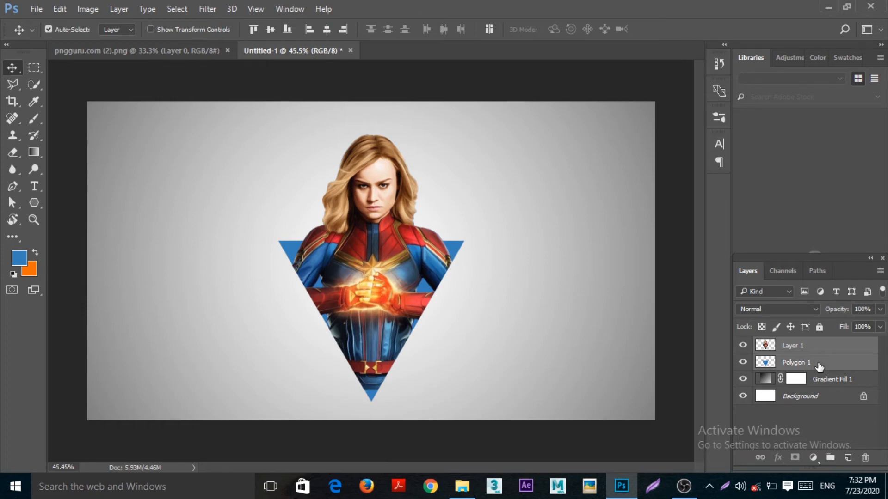
{"action": "right_click", "coordinate": [819, 367]}
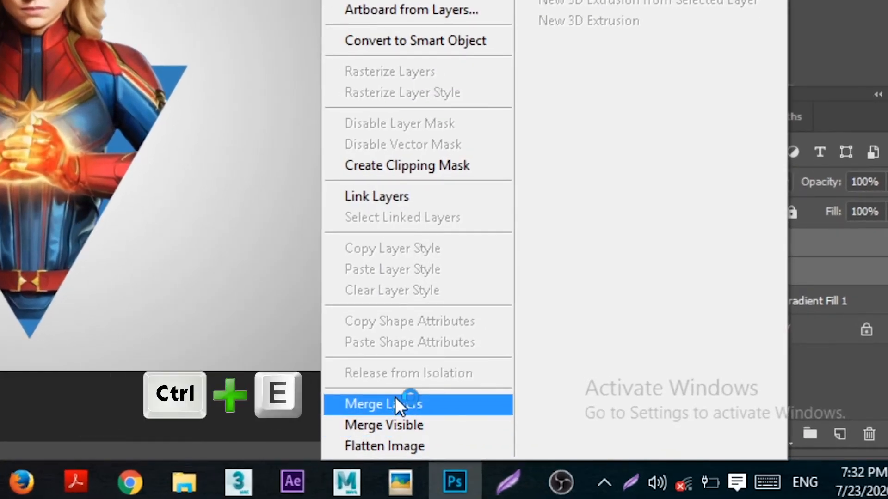
{"action": "left_click", "coordinate": [395, 399]}
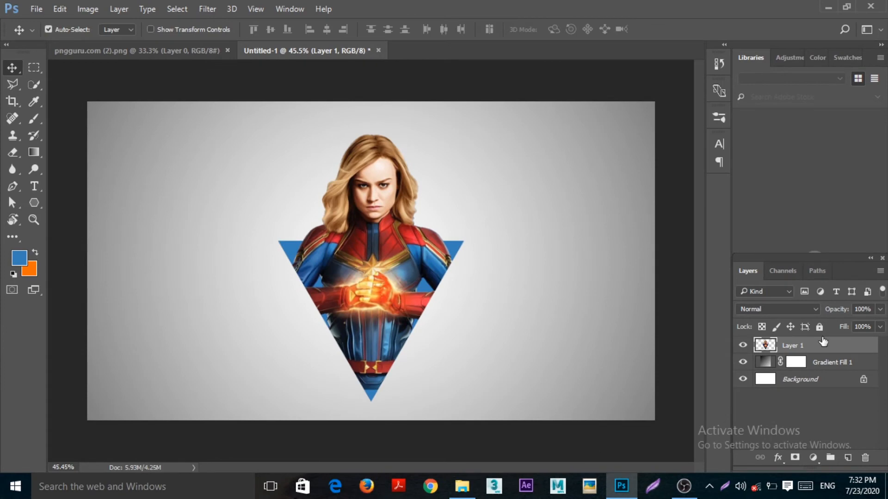
{"action": "left_click_drag", "start_coordinate": [381, 262], "coordinate": [381, 255]}
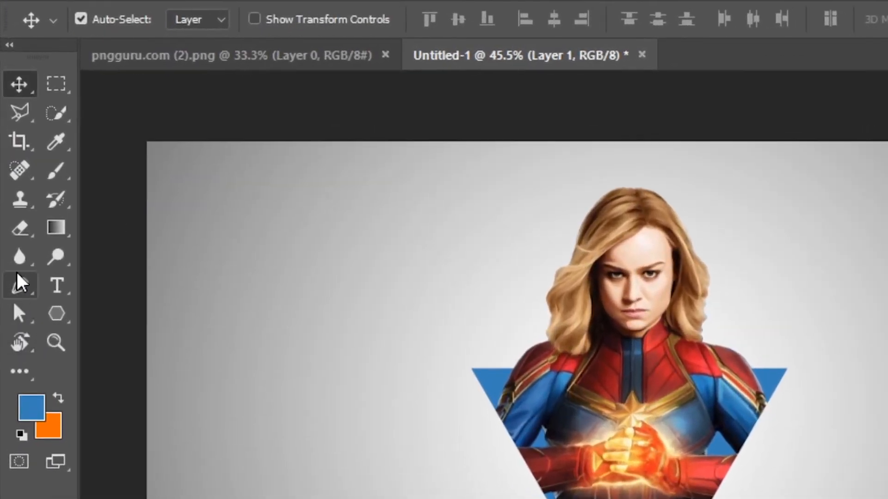
Smudge the triangle's right sloping edge into downward drips from the shoulder to the belt, using a hard-edged brush at 67% strength
{"action": "left_click", "coordinate": [18, 268]}
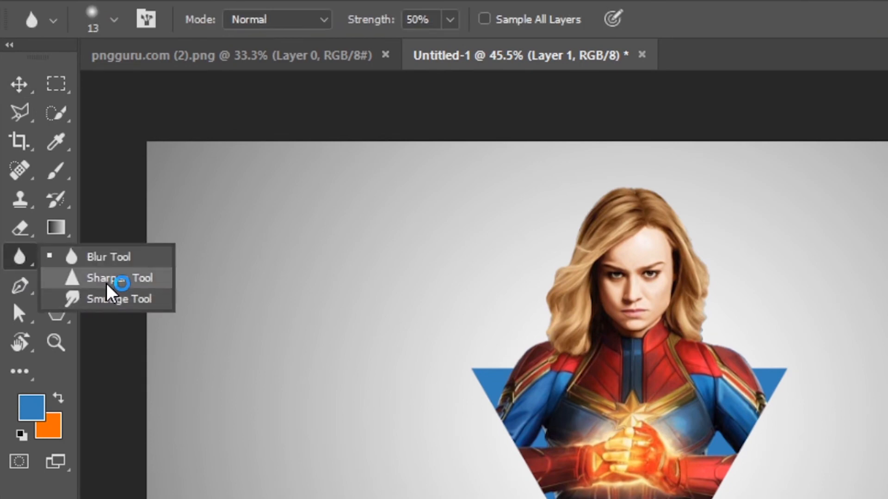
{"action": "left_click", "coordinate": [134, 299]}
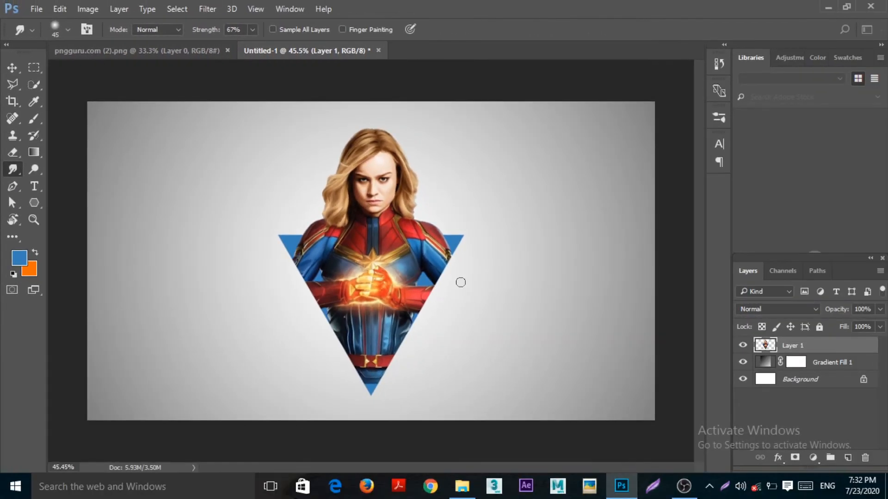
{"action": "scroll", "coordinate": [778, 443], "scroll_direction": "up", "scroll_amount": 3}
{"action": "right_click", "coordinate": [776, 405]}
{"action": "left_click_drag", "start_coordinate": [531, 313], "coordinate": [633, 312]}
{"action": "left_click", "coordinate": [486, 215]}
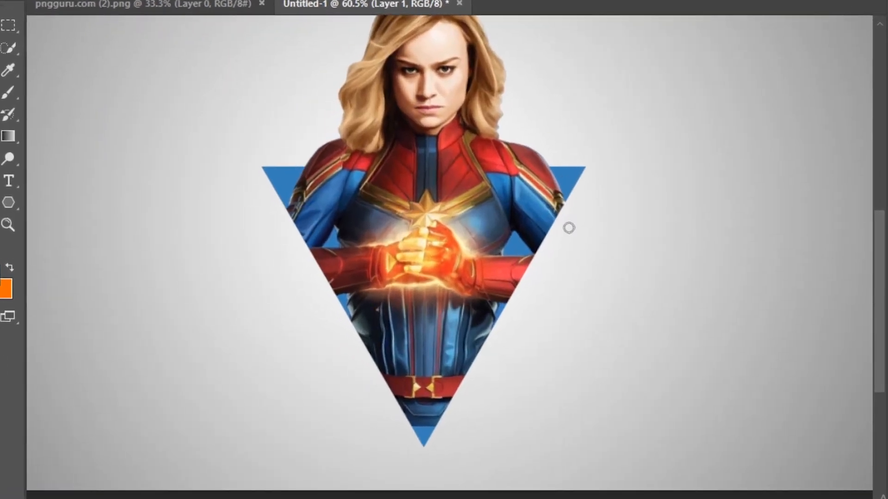
{"action": "mouse_move", "coordinate": [463, 240]}
{"action": "left_mouse_down"}
{"action": "mouse_move", "coordinate": [462, 273]}
{"action": "mouse_move", "coordinate": [447, 298]}
{"action": "left_mouse_up"}
{"action": "left_click_drag", "start_coordinate": [551, 221], "coordinate": [541, 278]}
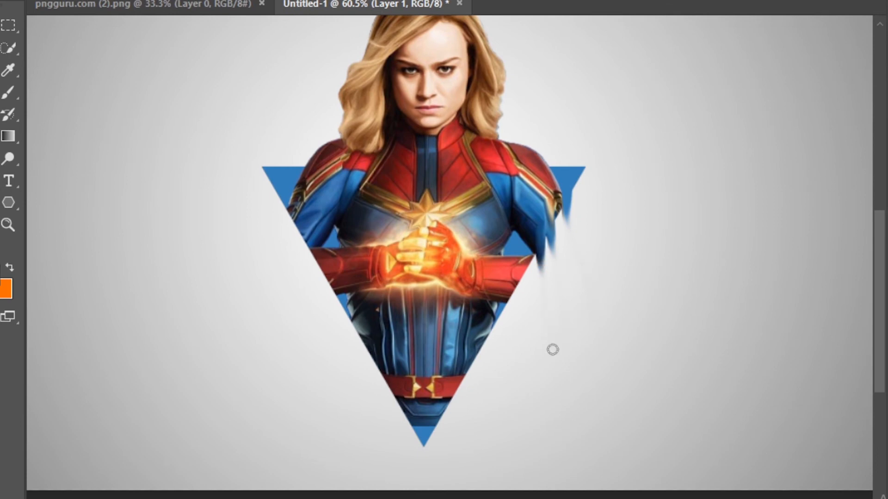
{"action": "mouse_move", "coordinate": [535, 243]}
{"action": "left_mouse_down"}
{"action": "mouse_move", "coordinate": [520, 284]}
{"action": "mouse_move", "coordinate": [532, 376]}
{"action": "left_mouse_up"}
{"action": "left_click_drag", "start_coordinate": [509, 290], "coordinate": [521, 450]}
{"action": "mouse_move", "coordinate": [491, 327]}
{"action": "left_mouse_down"}
{"action": "mouse_move", "coordinate": [473, 338]}
{"action": "mouse_move", "coordinate": [471, 397]}
{"action": "left_mouse_up"}
{"action": "mouse_move", "coordinate": [456, 361]}
{"action": "left_mouse_down"}
{"action": "mouse_move", "coordinate": [458, 421]}
{"action": "mouse_move", "coordinate": [435, 453]}
{"action": "left_mouse_up"}
Smudge matching downward drips along the triangle's left sloping edge, from the upper corner to the bottom tip
{"action": "scroll", "coordinate": [258, 202], "scroll_direction": "up", "scroll_amount": 3}
{"action": "left_click_drag", "start_coordinate": [291, 185], "coordinate": [304, 371]}
{"action": "left_click_drag", "start_coordinate": [273, 154], "coordinate": [258, 304]}
{"action": "left_click_drag", "start_coordinate": [300, 205], "coordinate": [315, 273]}
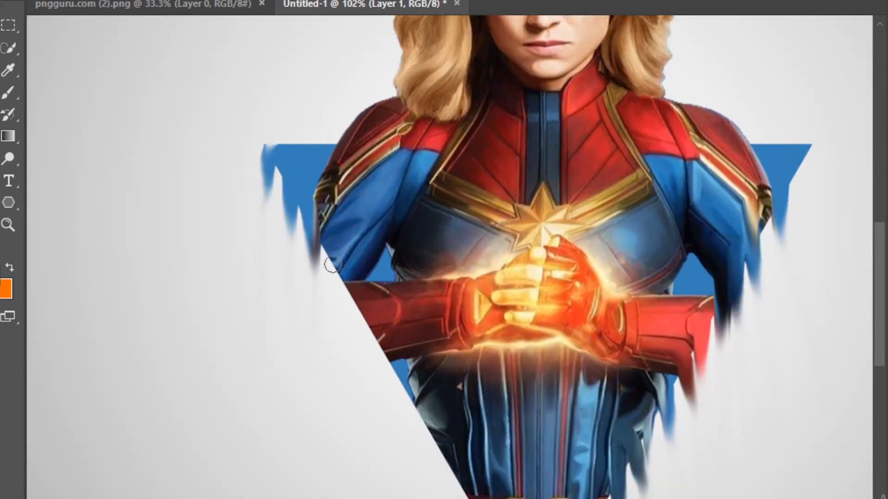
{"action": "left_click_drag", "start_coordinate": [349, 392], "coordinate": [340, 342]}
{"action": "mouse_move", "coordinate": [365, 233]}
{"action": "left_mouse_down"}
{"action": "mouse_move", "coordinate": [370, 303]}
{"action": "mouse_move", "coordinate": [418, 386]}
{"action": "left_mouse_up"}
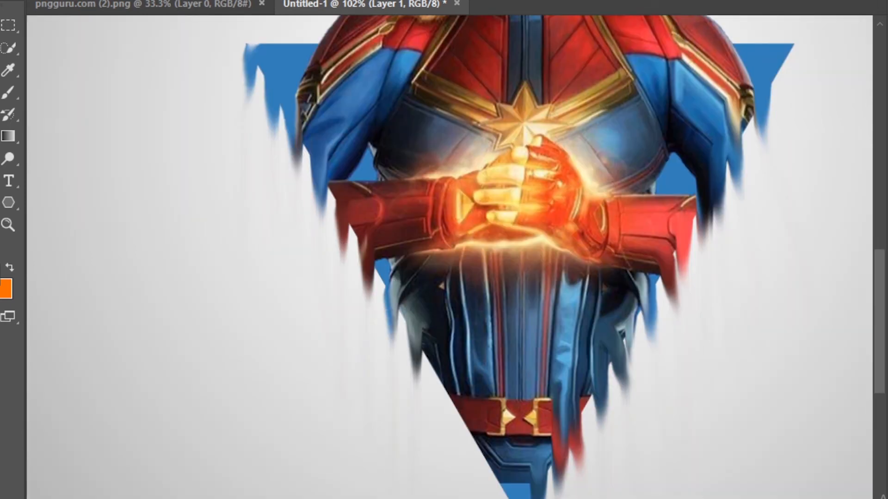
{"action": "mouse_move", "coordinate": [441, 351]}
{"action": "left_mouse_down"}
{"action": "mouse_move", "coordinate": [442, 426]}
{"action": "mouse_move", "coordinate": [392, 373]}
{"action": "left_mouse_up"}
{"action": "mouse_move", "coordinate": [442, 332]}
{"action": "left_mouse_down"}
{"action": "mouse_move", "coordinate": [442, 407]}
{"action": "mouse_move", "coordinate": [439, 357]}
{"action": "left_mouse_up"}
{"action": "left_click_drag", "start_coordinate": [464, 315], "coordinate": [458, 406]}
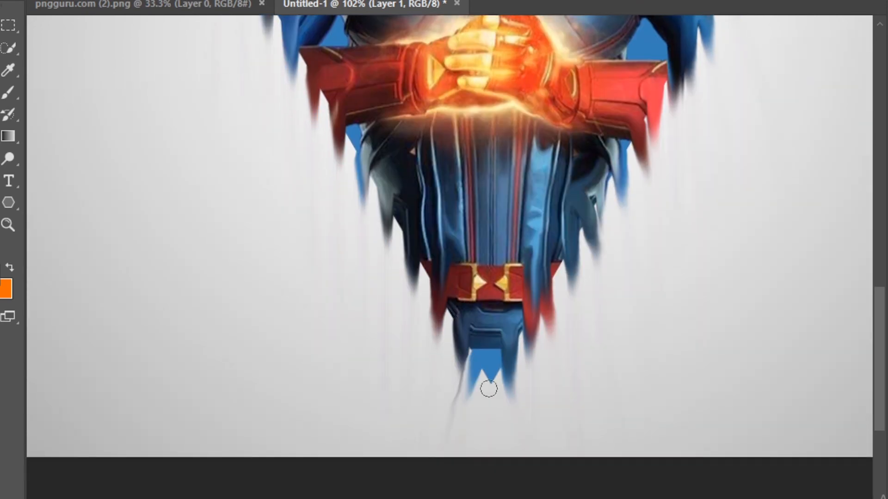
Smudge the triangle's upper right corner into drips and pull its bottom tip into a longer downward point
{"action": "scroll", "coordinate": [502, 263], "scroll_direction": "down", "scroll_amount": 3}
{"action": "left_click_drag", "start_coordinate": [644, 135], "coordinate": [565, 293]}
{"action": "mouse_move", "coordinate": [613, 169]}
{"action": "left_mouse_down"}
{"action": "mouse_move", "coordinate": [615, 205]}
{"action": "mouse_move", "coordinate": [583, 258]}
{"action": "left_mouse_up"}
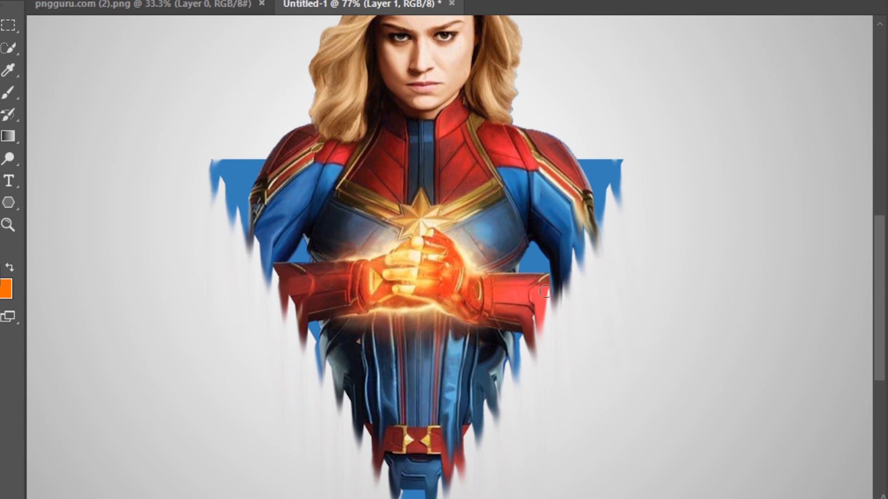
{"action": "scroll", "coordinate": [523, 371], "scroll_direction": "up", "scroll_amount": 1}
{"action": "left_click_drag", "start_coordinate": [399, 426], "coordinate": [451, 319]}
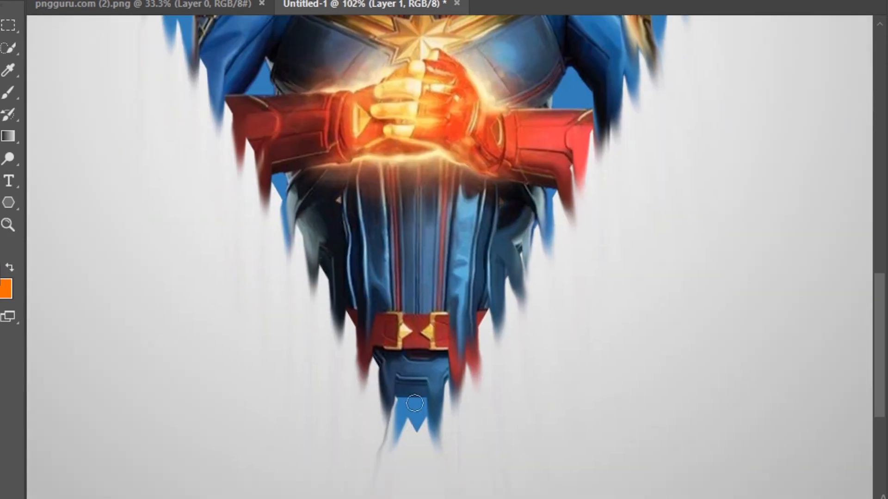
{"action": "left_click_drag", "start_coordinate": [417, 419], "coordinate": [417, 474]}
{"action": "scroll", "coordinate": [382, 432], "scroll_direction": "down", "scroll_amount": 1}
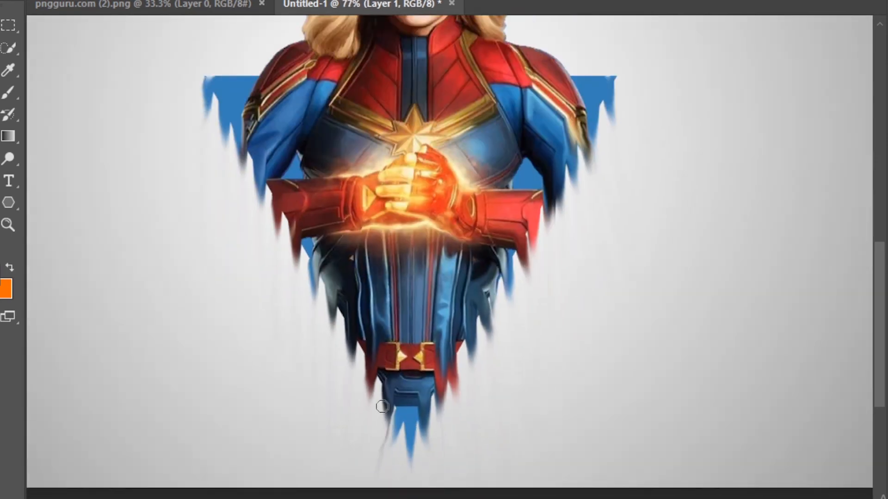
Smudge additional finer drips along the figure's left edge, from the belt up past the forearm to the sleeve
{"action": "scroll", "coordinate": [374, 407], "scroll_direction": "up", "scroll_amount": 2}
{"action": "left_click_drag", "start_coordinate": [358, 316], "coordinate": [347, 377]}
{"action": "left_click_drag", "start_coordinate": [325, 271], "coordinate": [319, 351]}
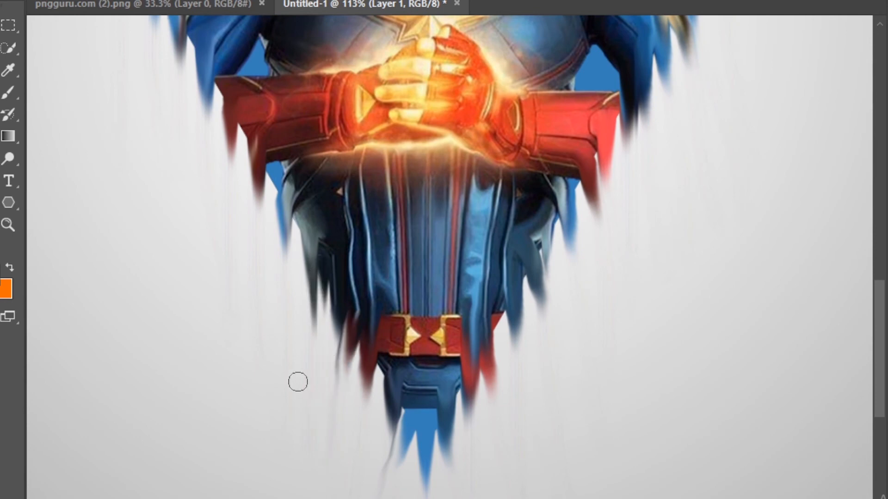
{"action": "left_click_drag", "start_coordinate": [298, 215], "coordinate": [295, 284]}
{"action": "left_click_drag", "start_coordinate": [264, 181], "coordinate": [261, 229]}
{"action": "left_click_drag", "start_coordinate": [236, 123], "coordinate": [316, 215]}
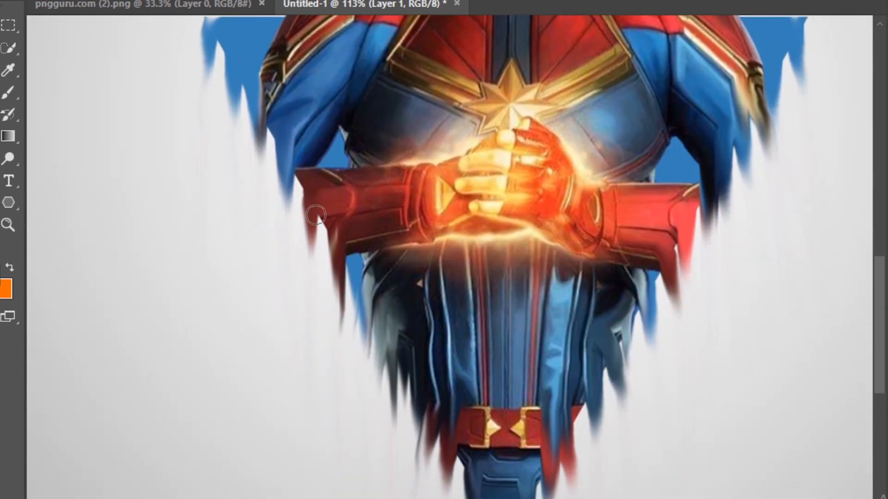
{"action": "left_click_drag", "start_coordinate": [290, 178], "coordinate": [292, 245]}
{"action": "left_click_drag", "start_coordinate": [261, 132], "coordinate": [259, 197]}
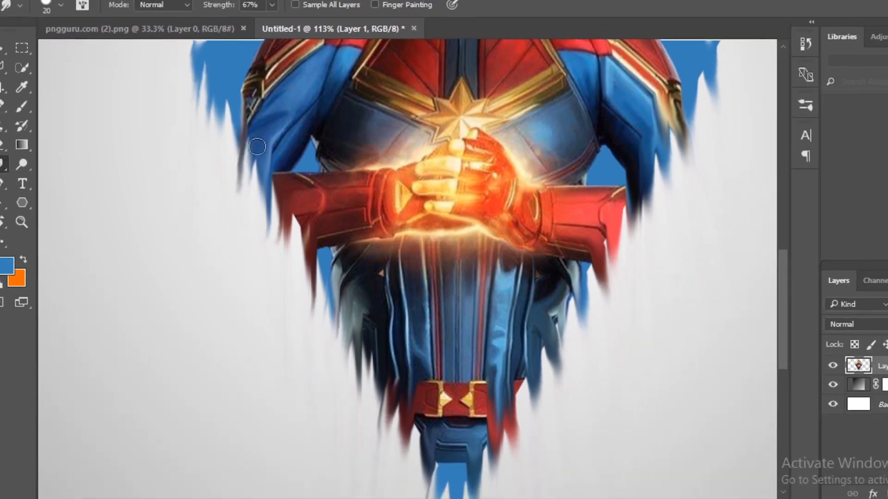
{"action": "scroll", "coordinate": [322, 136], "scroll_direction": "down", "scroll_amount": 8}
{"action": "left_click_drag", "start_coordinate": [343, 176], "coordinate": [349, 237]}
{"action": "left_click_drag", "start_coordinate": [296, 229], "coordinate": [317, 273]}
{"action": "scroll", "coordinate": [358, 263], "scroll_direction": "down", "scroll_amount": 2}
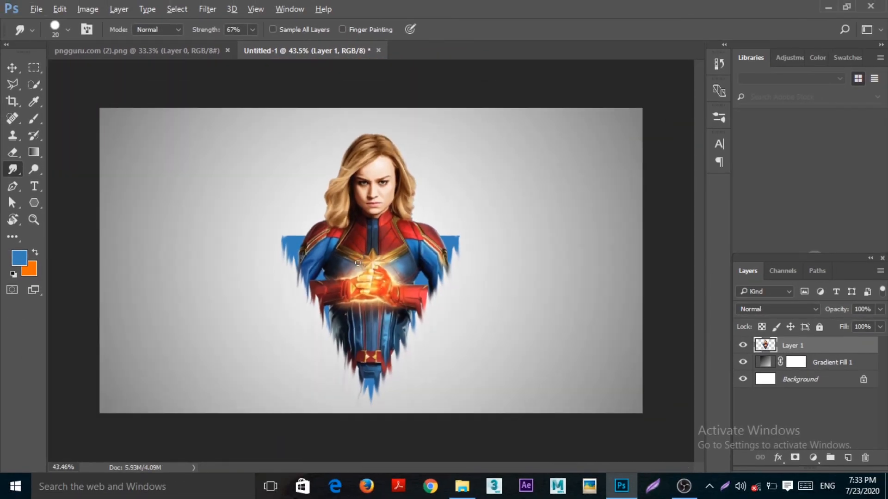
{"action": "scroll", "coordinate": [371, 240], "scroll_direction": "up", "scroll_amount": 1}
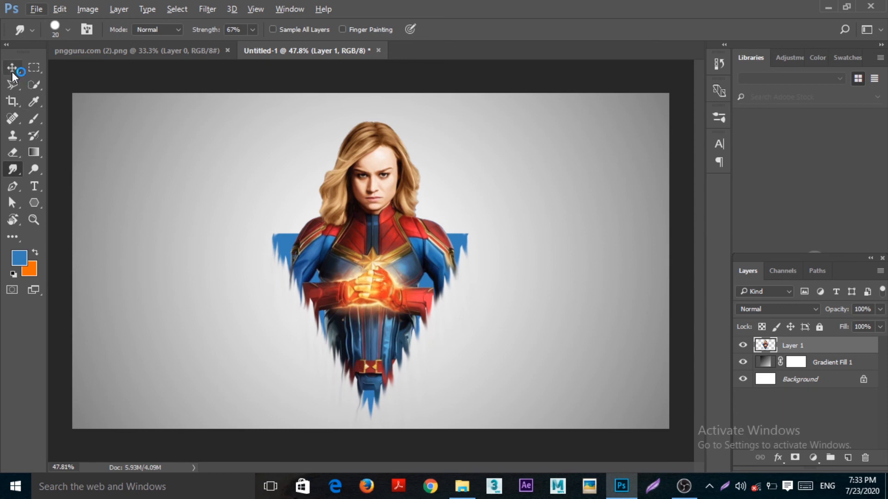
Add a Curves adjustment layer above the superhero layer and raise the highlights of its RGB curve slightly
{"action": "left_click", "coordinate": [12, 67]}
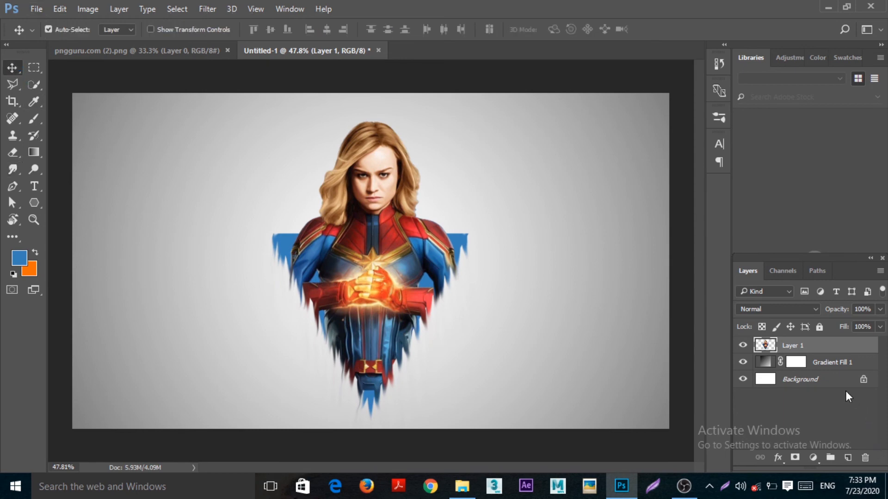
{"action": "left_click", "coordinate": [813, 458]}
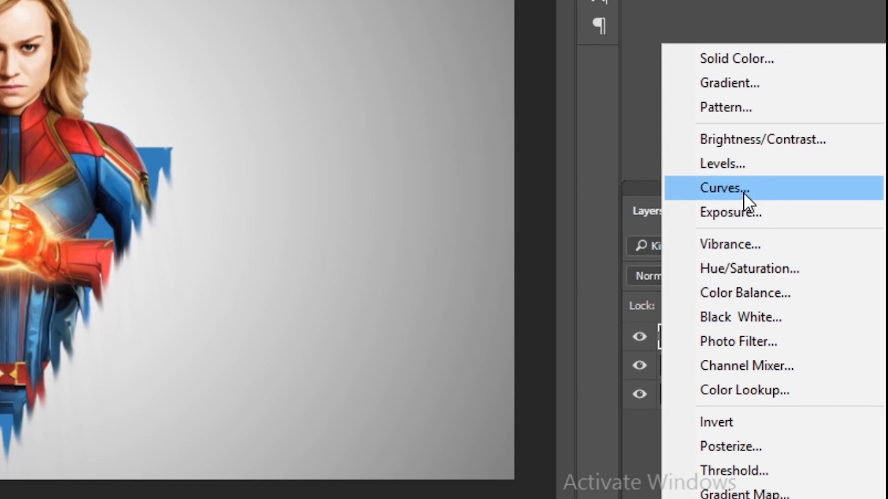
{"action": "left_click", "coordinate": [748, 193]}
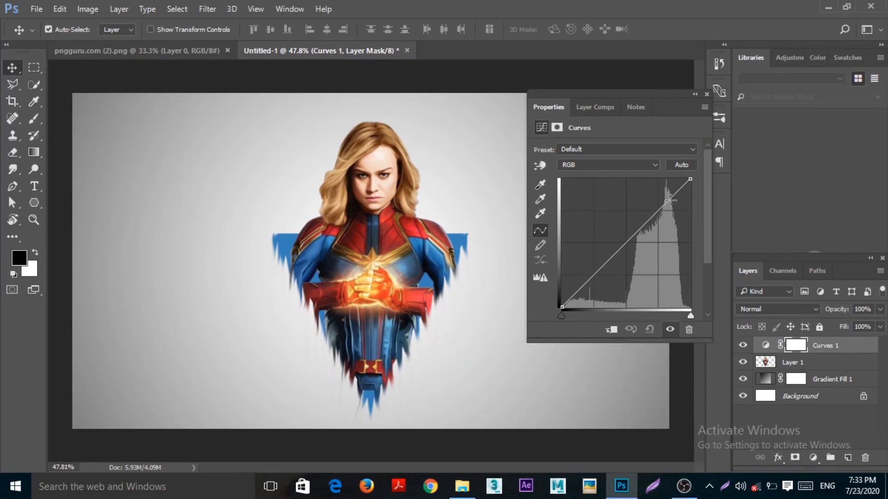
{"action": "left_click", "coordinate": [669, 200]}
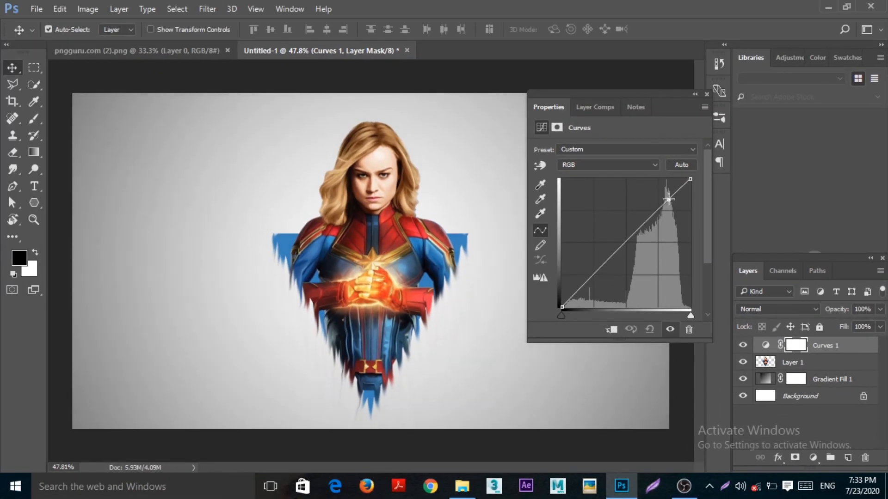
{"action": "left_click_drag", "start_coordinate": [668, 200], "coordinate": [668, 197]}
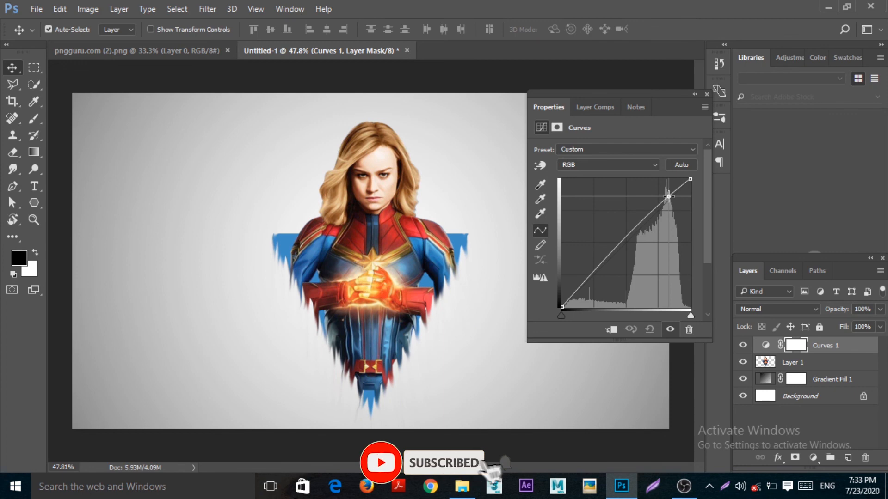
Add a second curve point in the darker tones, pull it down slightly, and clip the Curves adjustment to Layer 1
{"action": "left_click", "coordinate": [609, 253]}
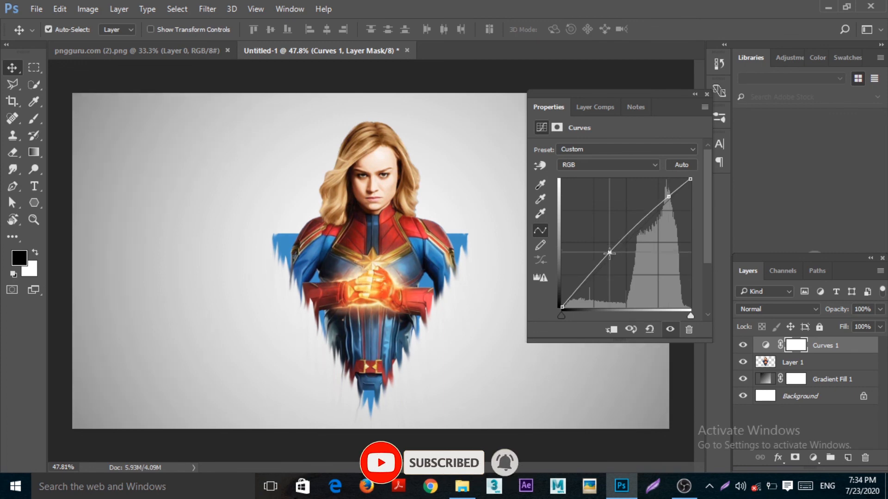
{"action": "left_click_drag", "start_coordinate": [609, 253], "coordinate": [611, 257]}
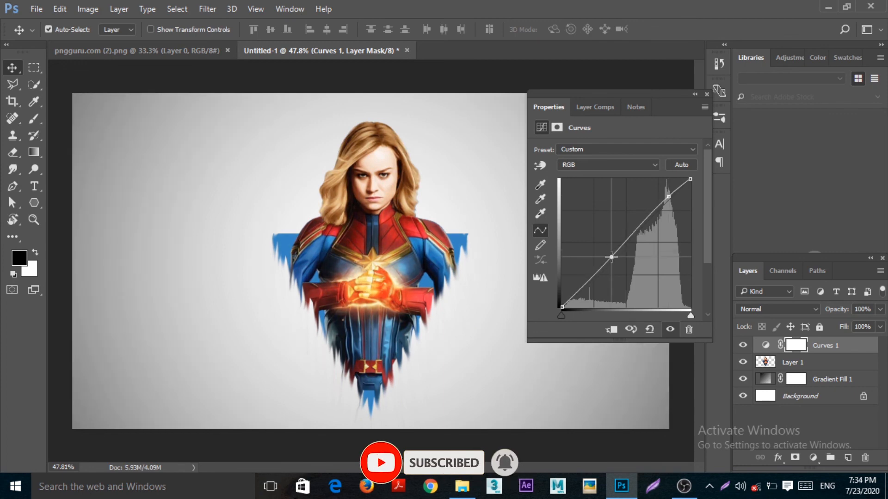
{"action": "left_click", "coordinate": [712, 92]}
{"action": "left_click", "coordinate": [819, 353], "text": "alt"}
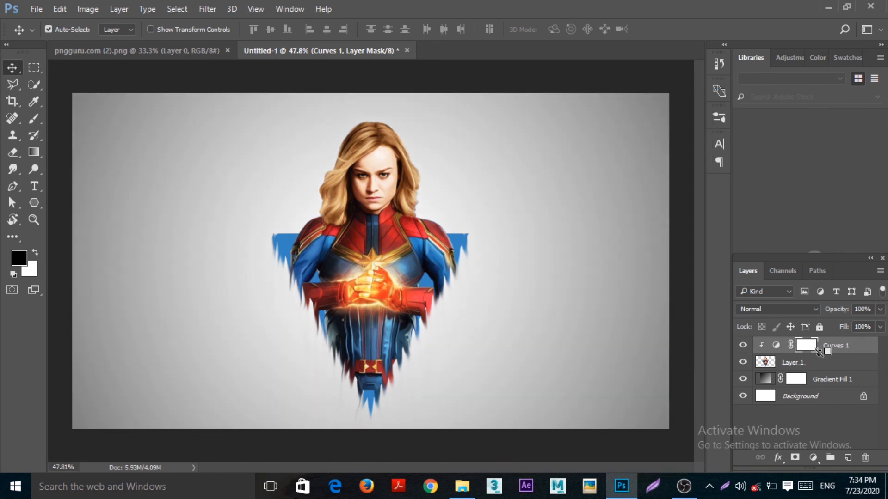